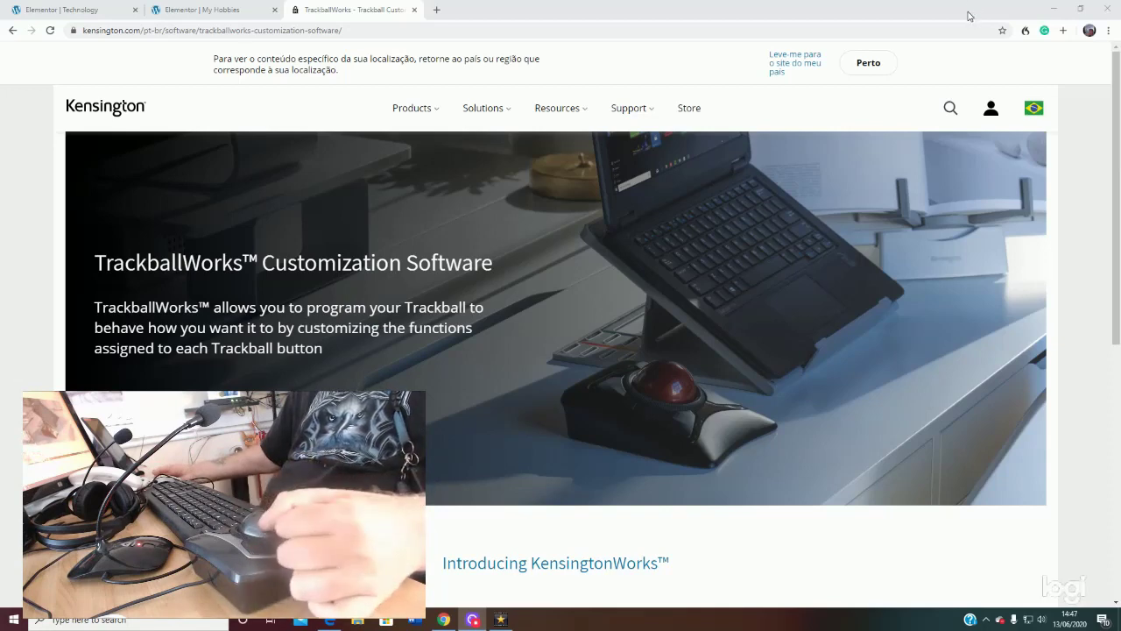
# - Minimise the browser, open Google from its desktop shortcut, and close the Google tab
pyautogui.click(1053, 14)
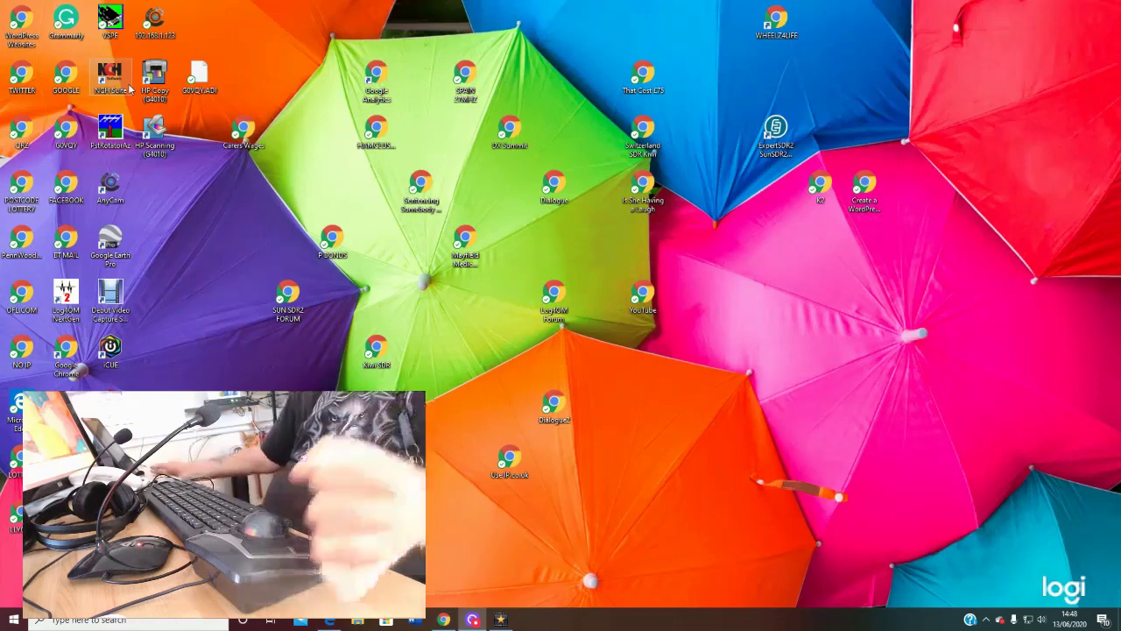
pyautogui.doubleClick(58, 77)
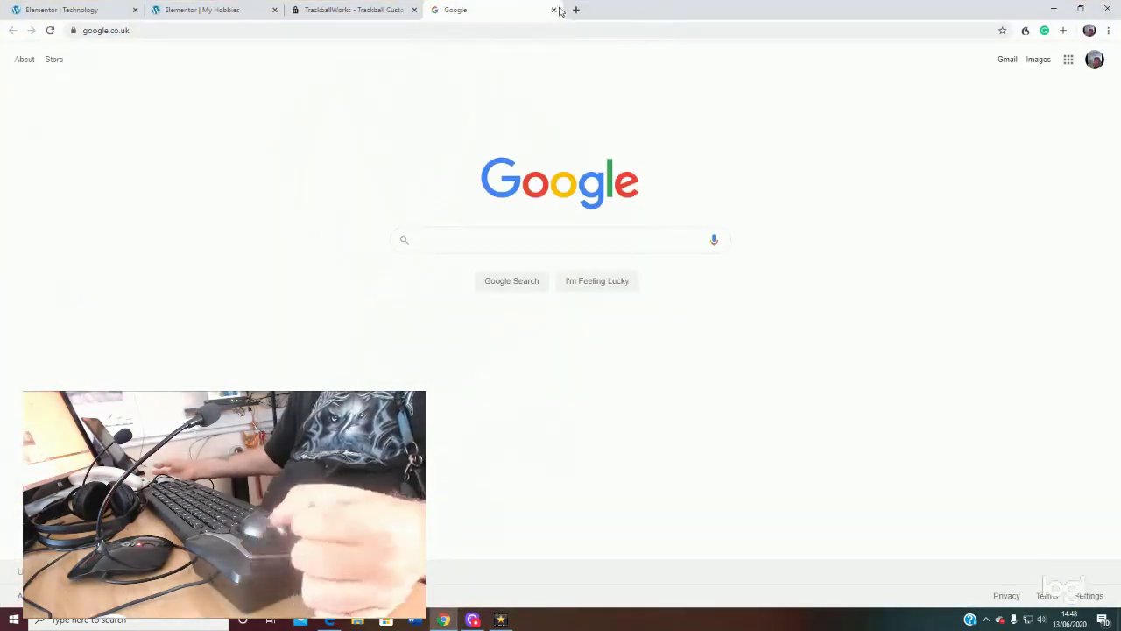
pyautogui.click(553, 11)
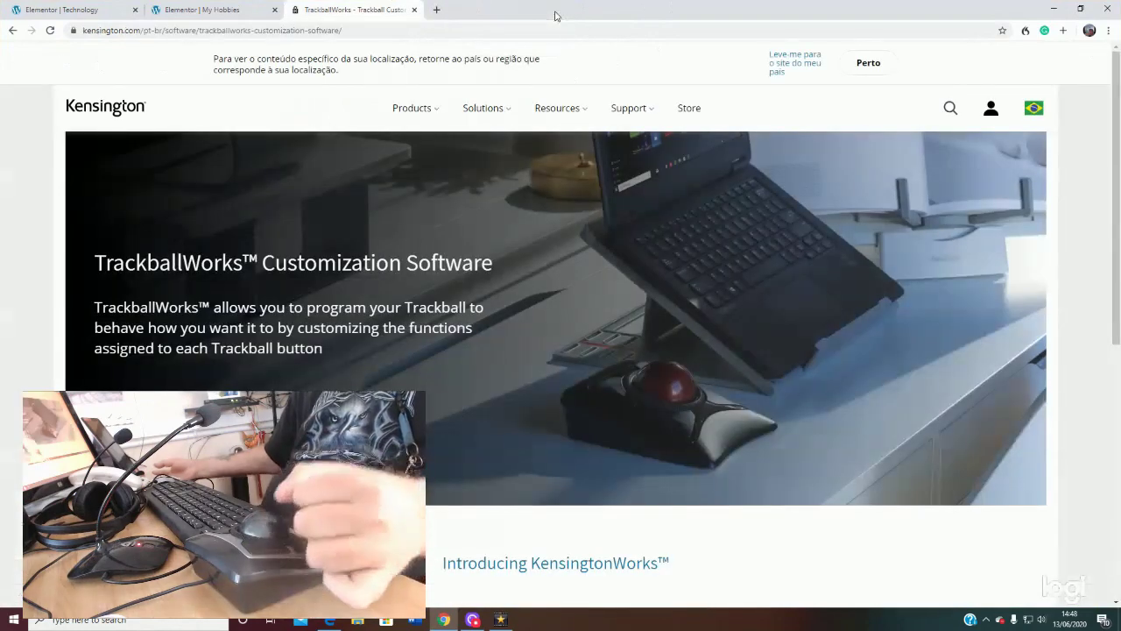
# - Return to the desktop, open Twitter from its shortcut, and close the Twitter tab
pyautogui.click(1051, 11)
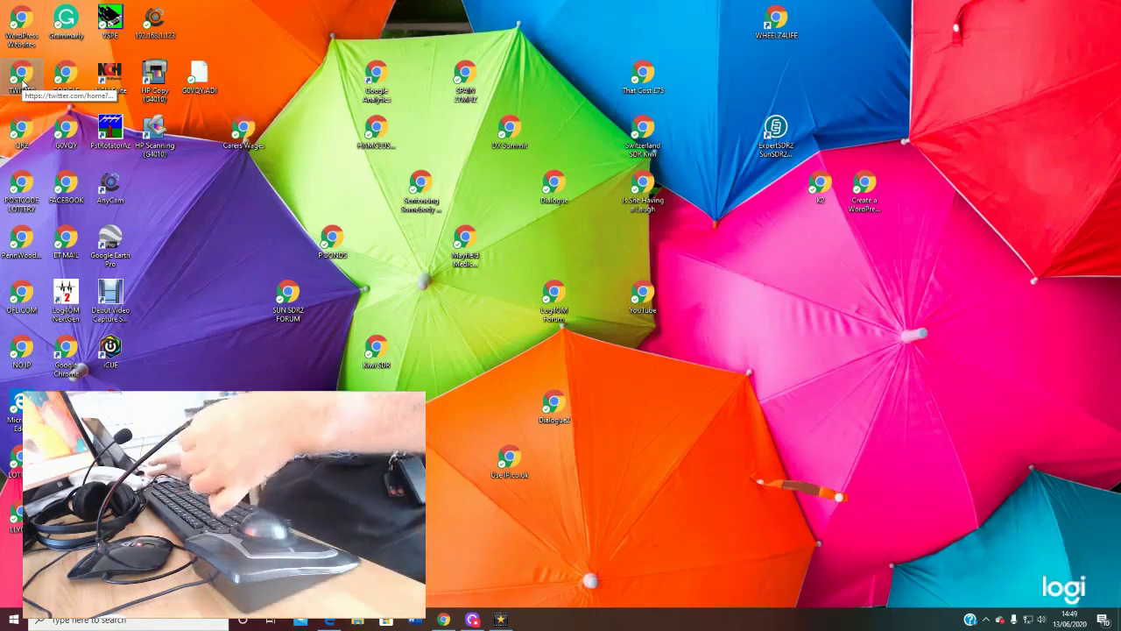
pyautogui.doubleClick(22, 78)
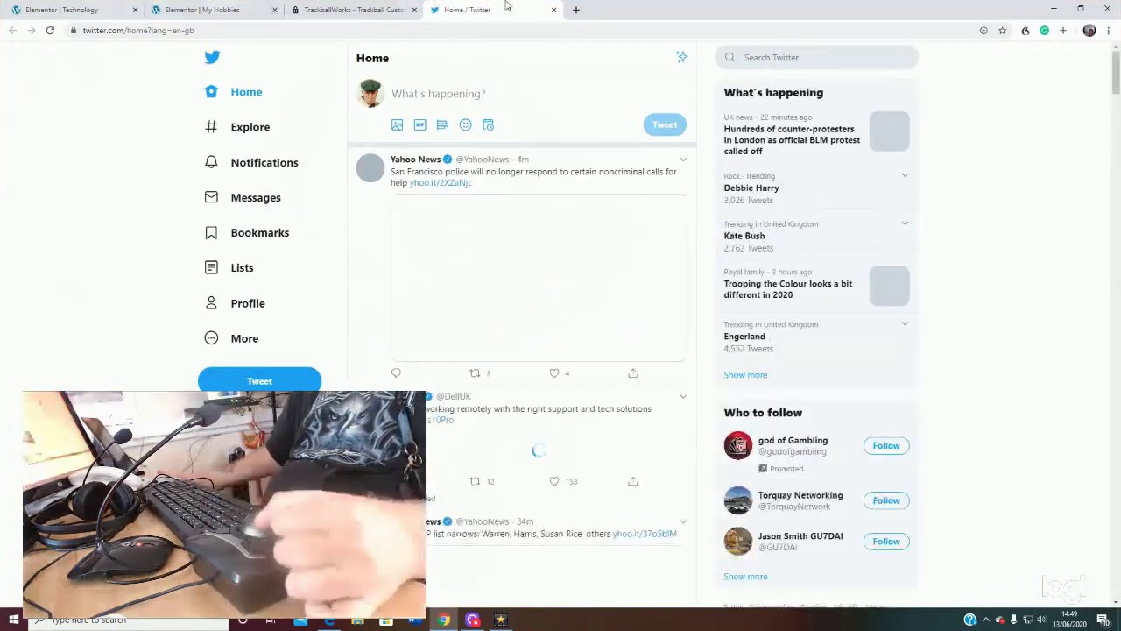
pyautogui.click(554, 10)
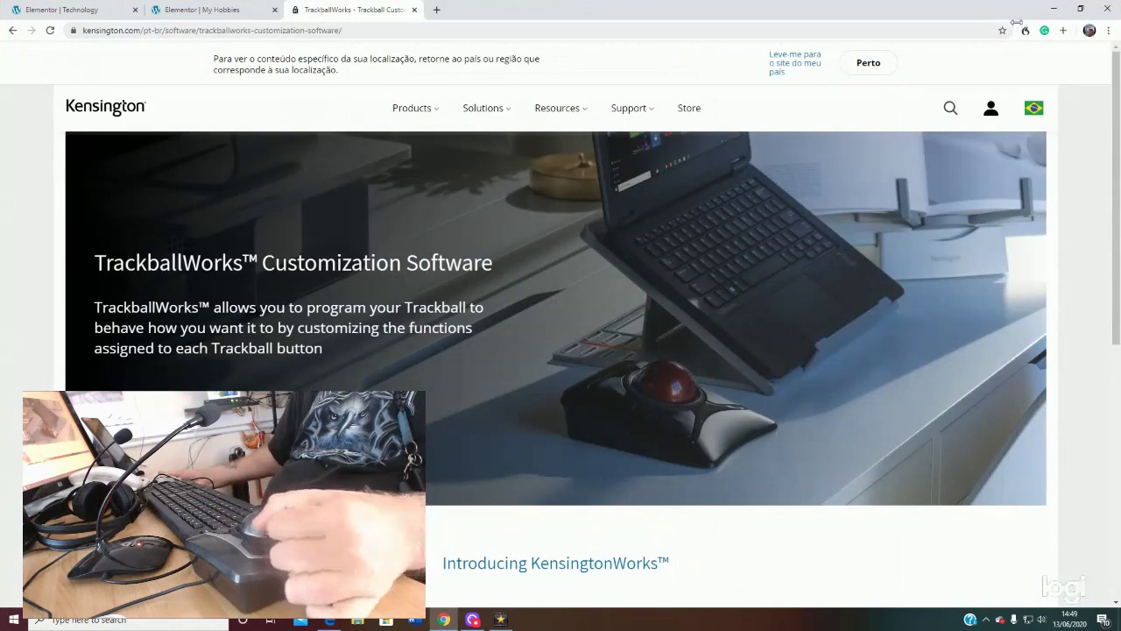
# - Show the desktop, bring up its context menu on an empty area, and dismiss it
pyautogui.click(1054, 10)
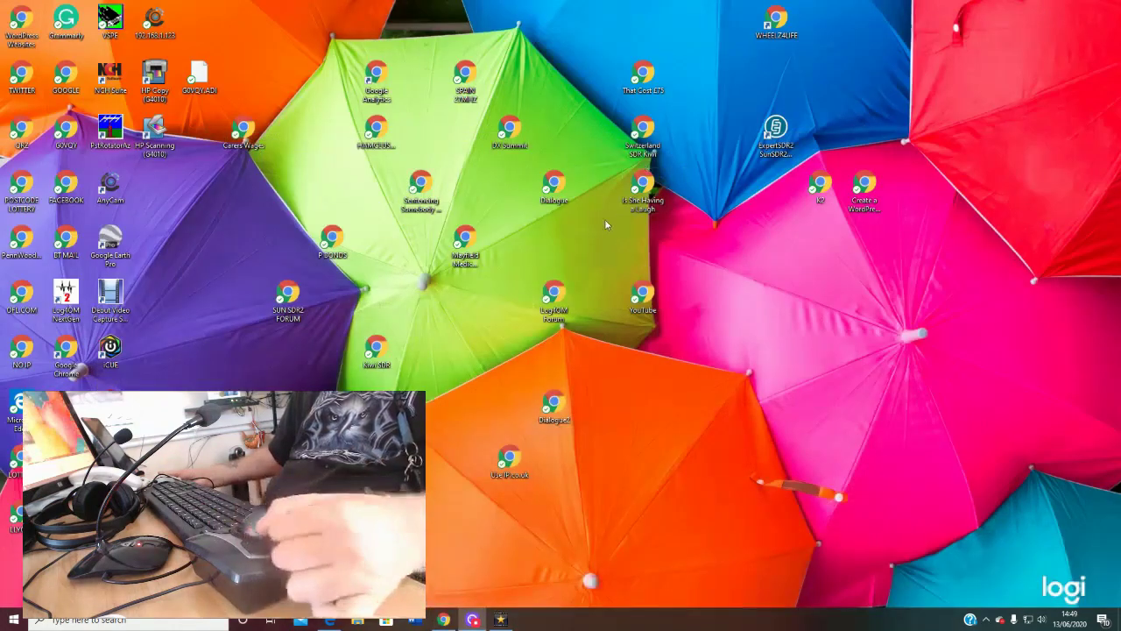
pyautogui.rightClick(566, 131)
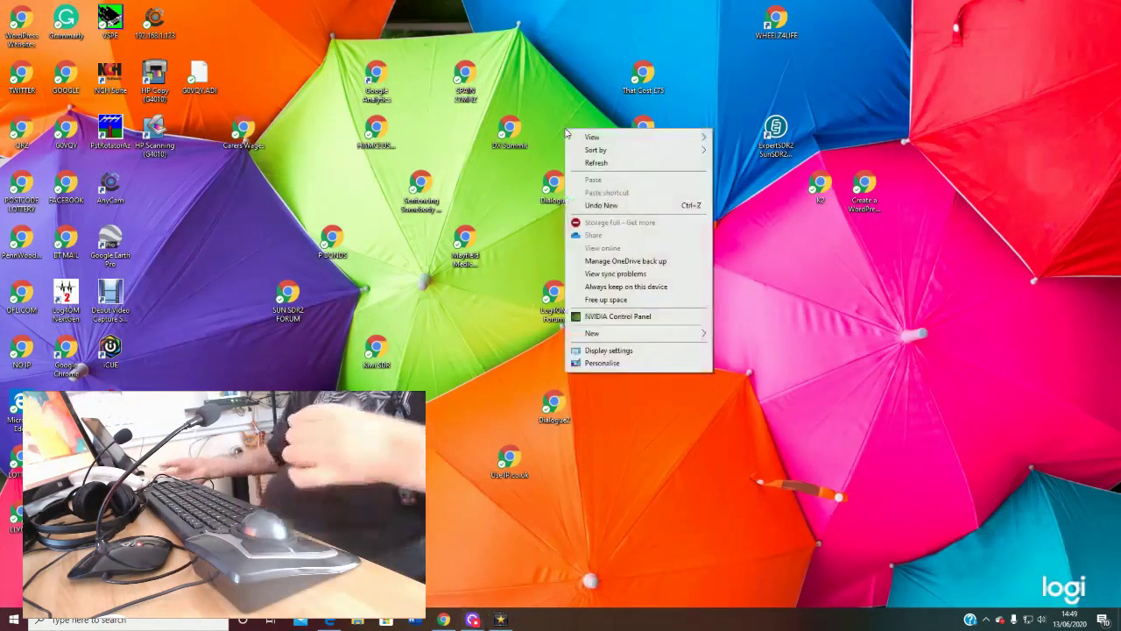
pyautogui.click(545, 77)
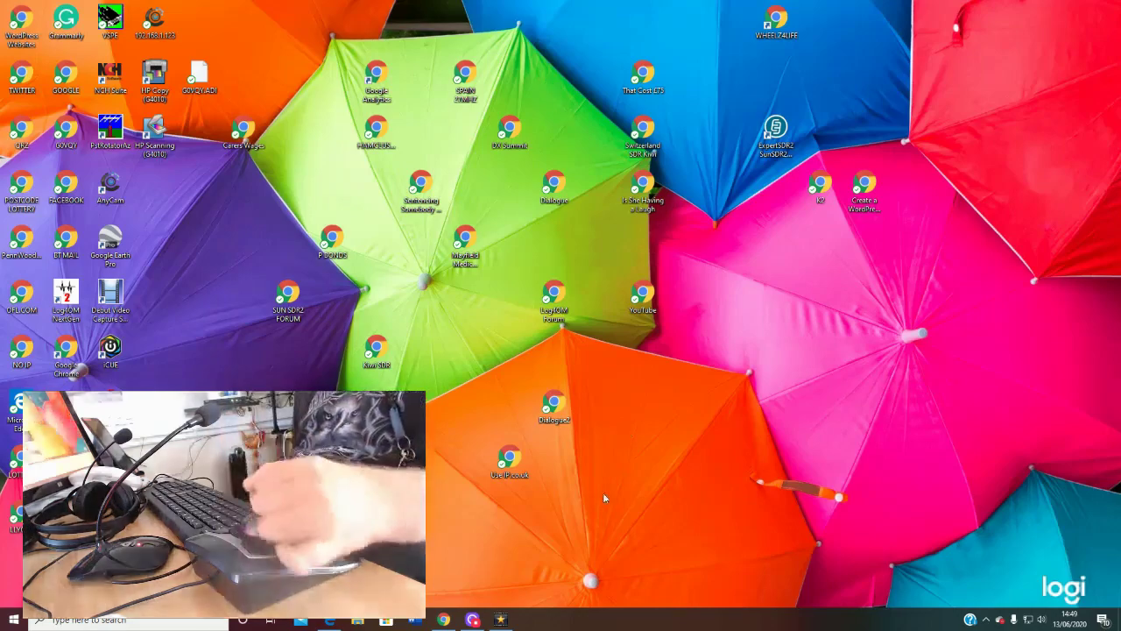
# - Restore the Kensington TrackballWorks page in Chrome and view its Introducing KensingtonWorks section
pyautogui.moveTo(444, 624)
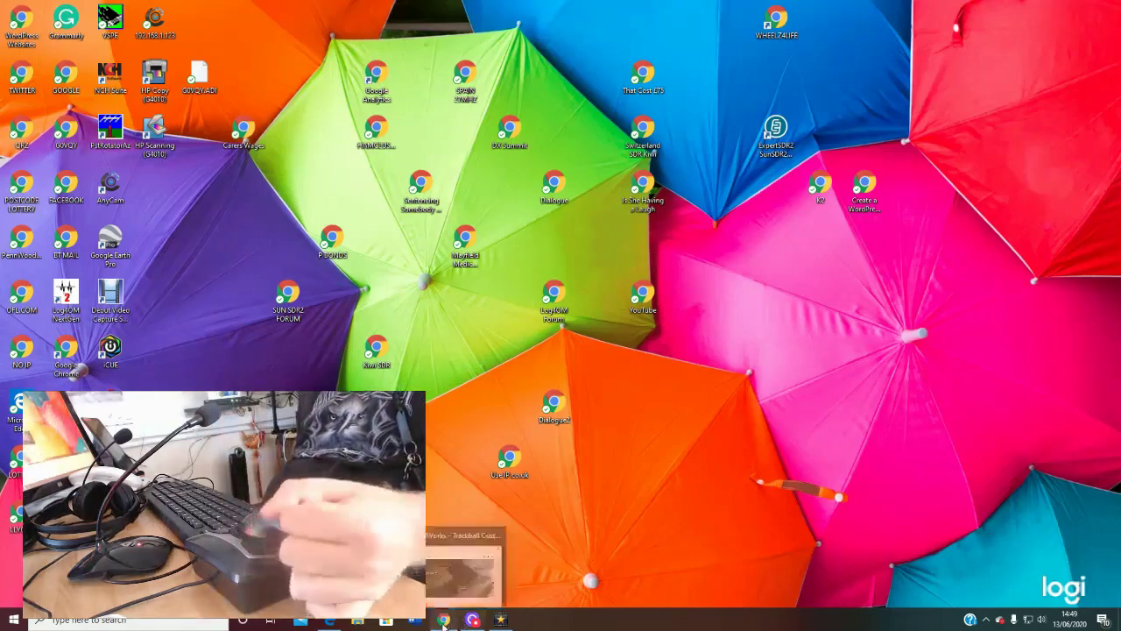
pyautogui.click(463, 560)
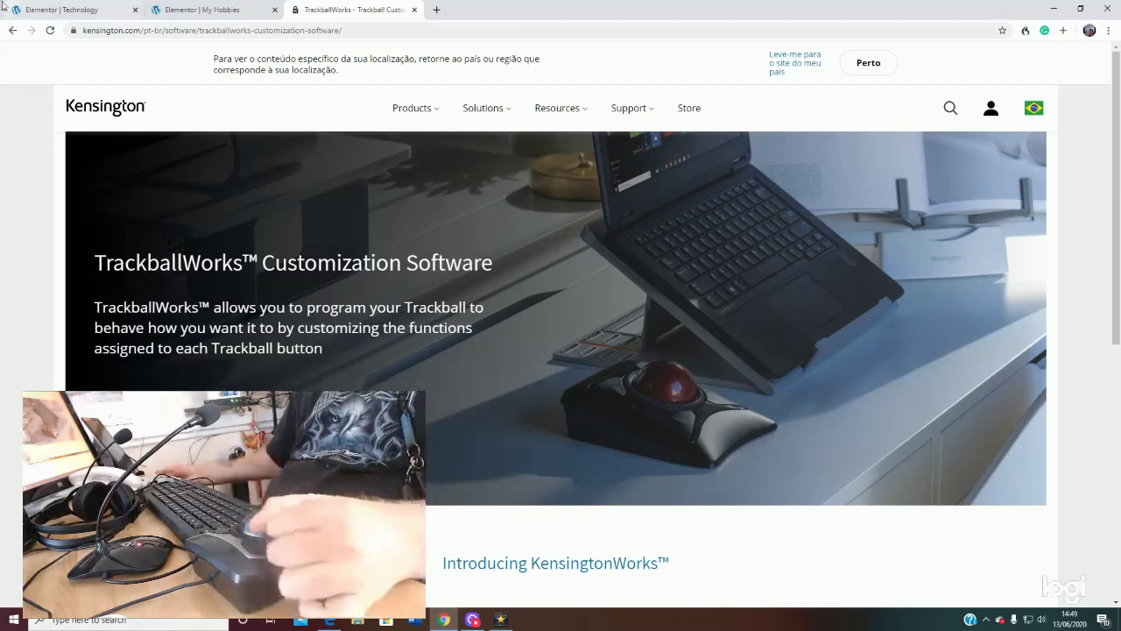
pyautogui.click(1116, 536)
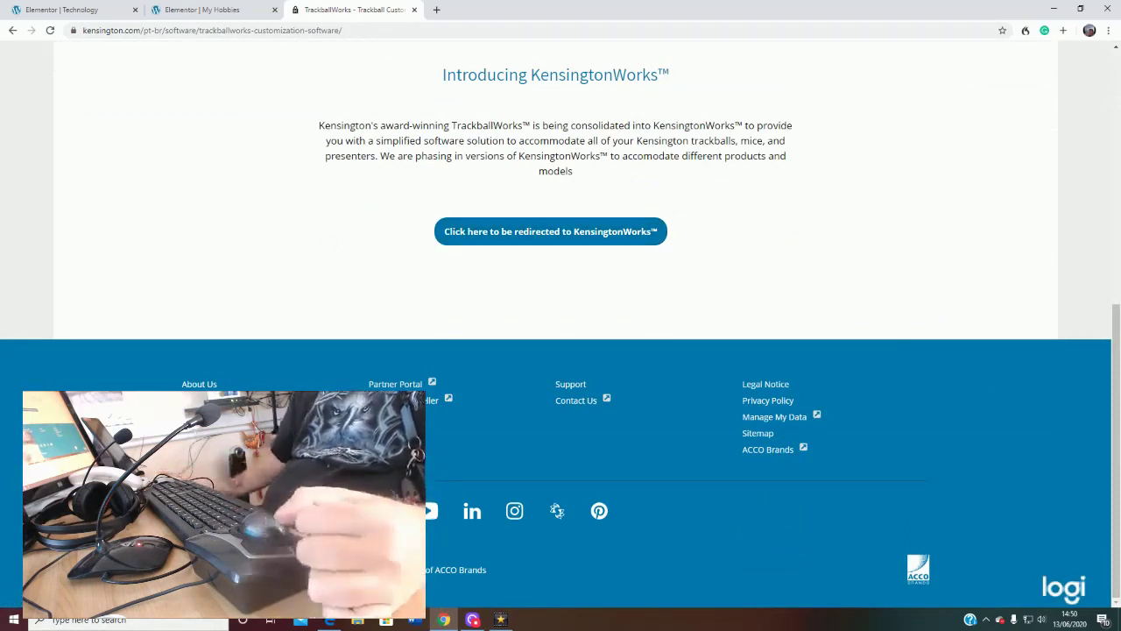
# - Search Windows for "tra" and open the TrackballWorks Configuration app
pyautogui.click(1055, 9)
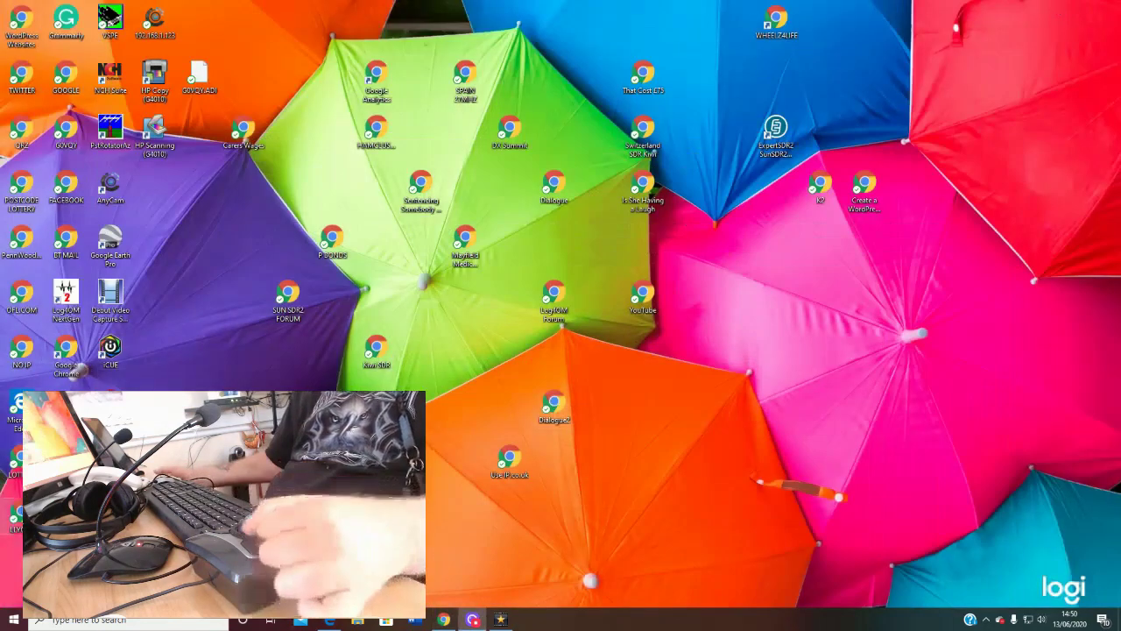
pyautogui.click(160, 619)
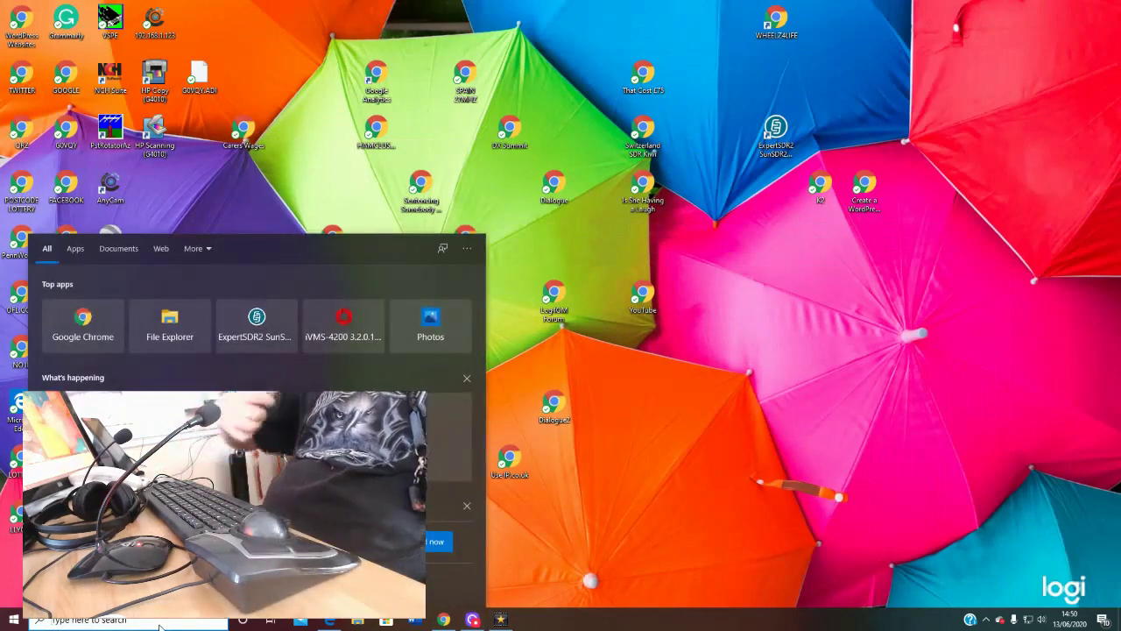
pyautogui.write('tra')
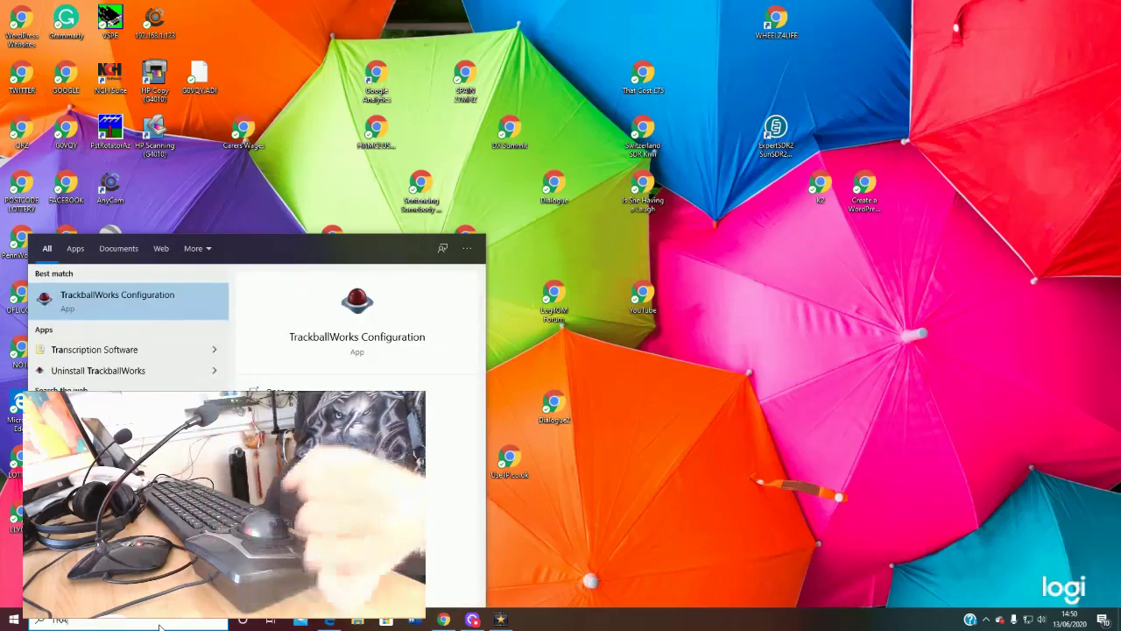
pyautogui.click(119, 299)
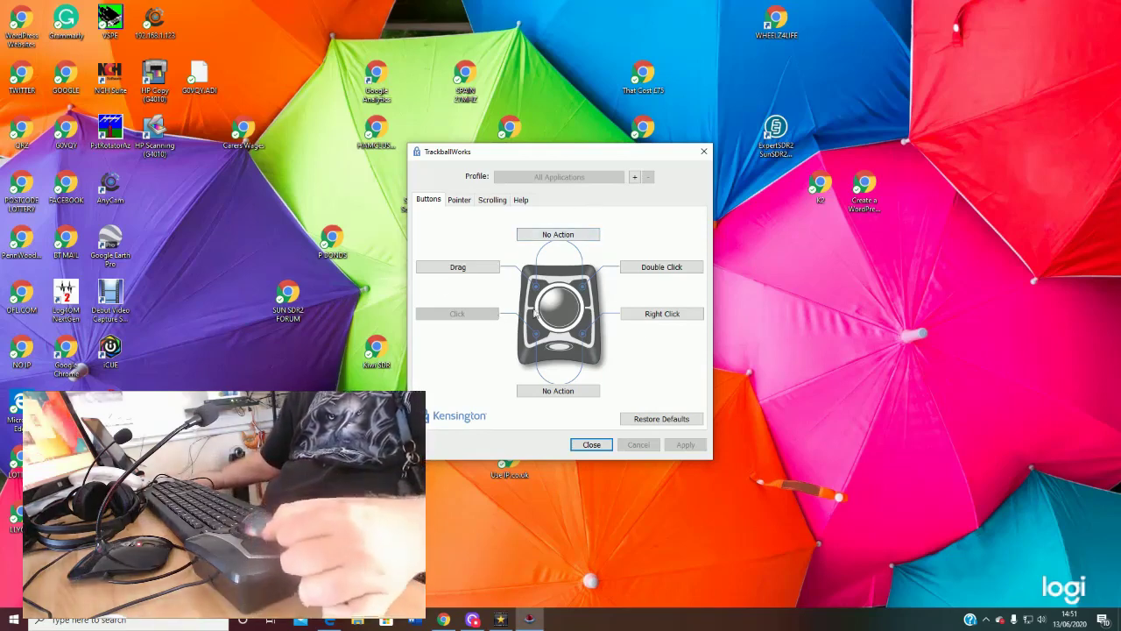
# - Assign Click to the trackball's lower-right button and apply the change
pyautogui.click(672, 315)
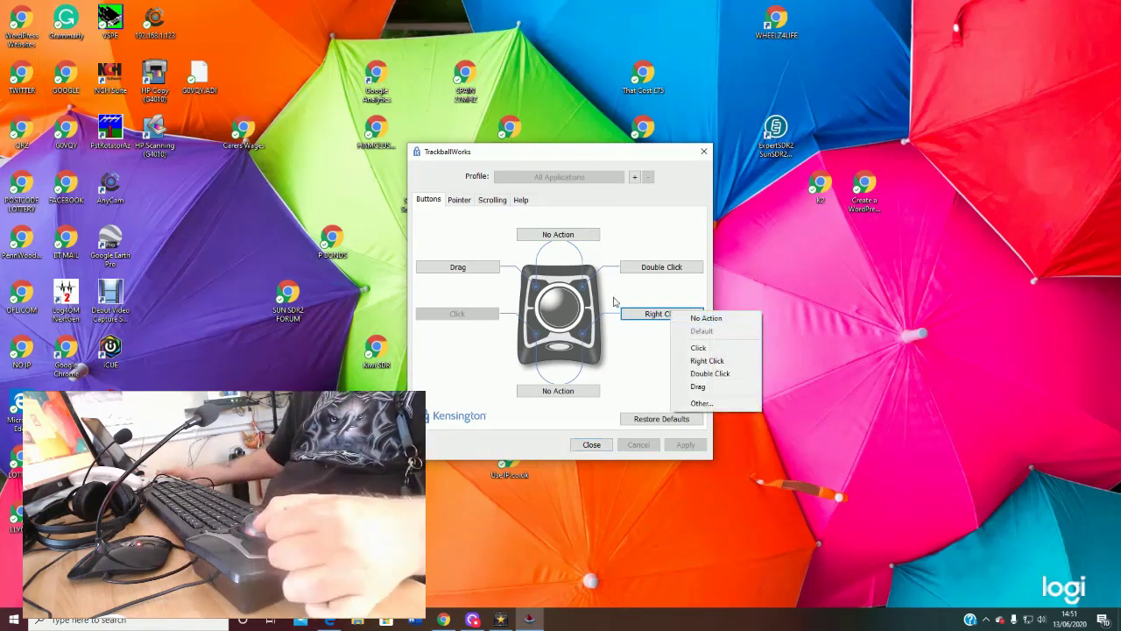
pyautogui.click(703, 348)
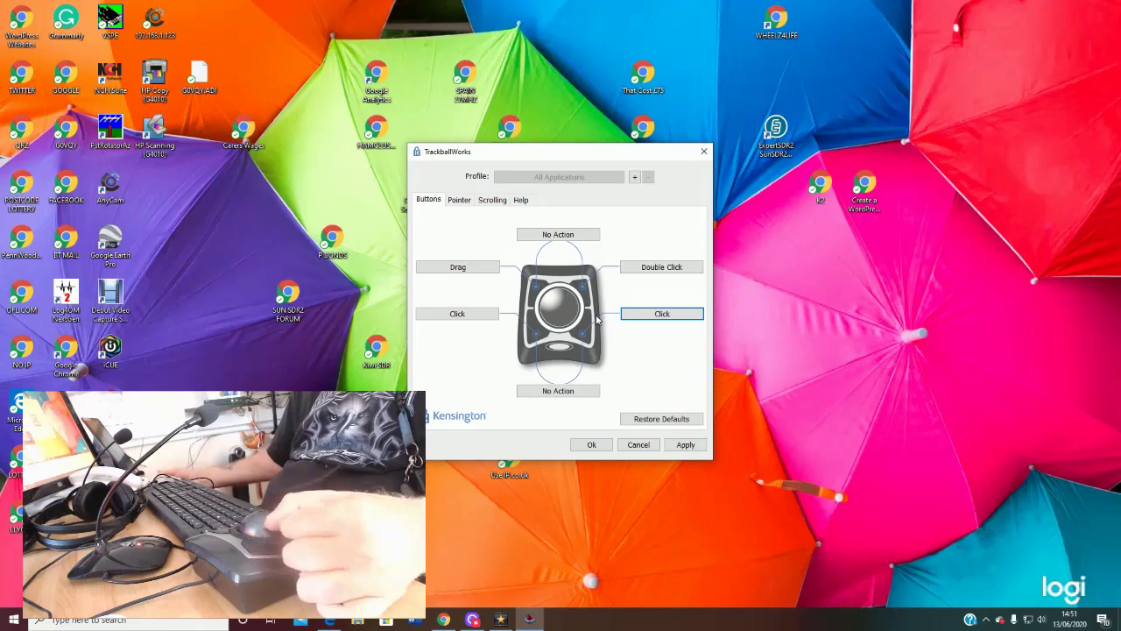
pyautogui.click(700, 450)
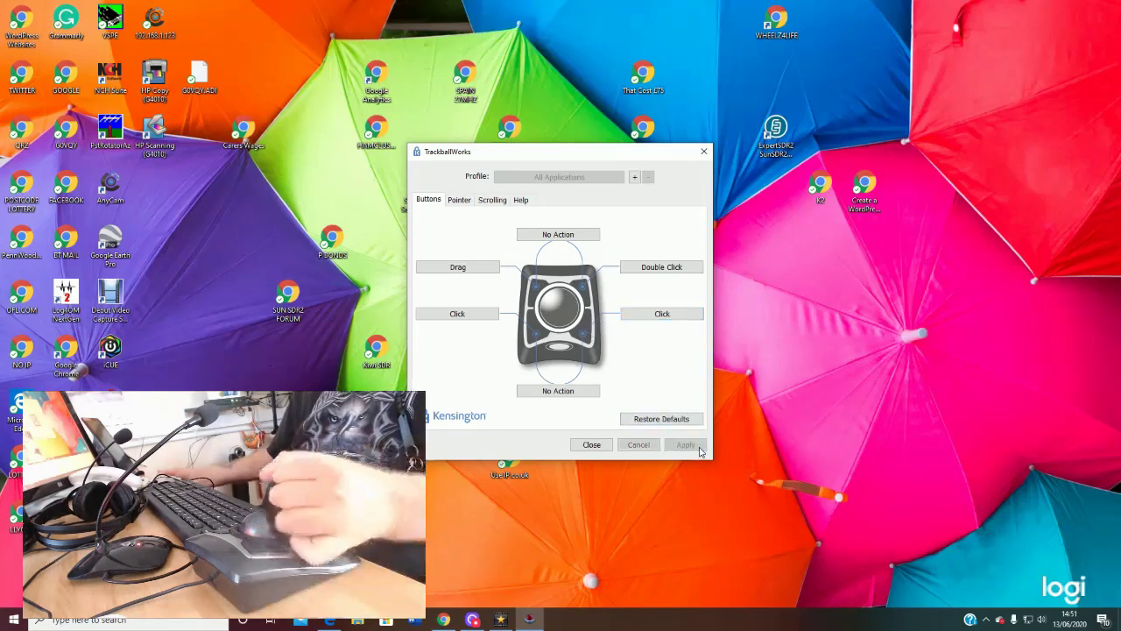
# - Test the button assignment by opening Twitter from the desktop, close its tab, and return to the TrackballWorks settings
pyautogui.click(19, 78)
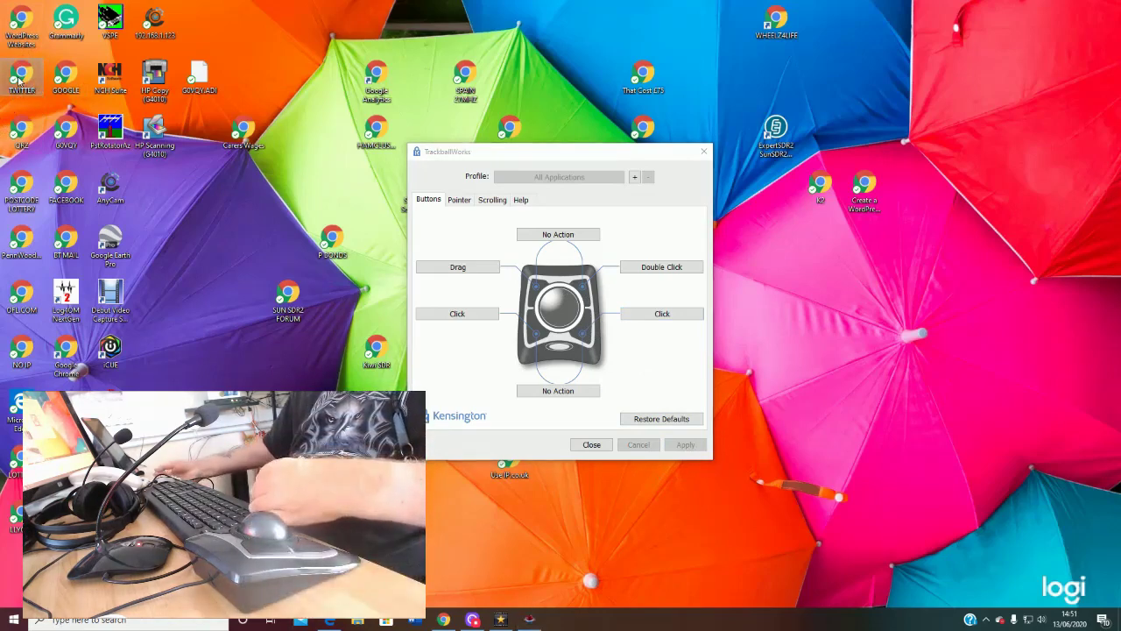
pyautogui.doubleClick(19, 78)
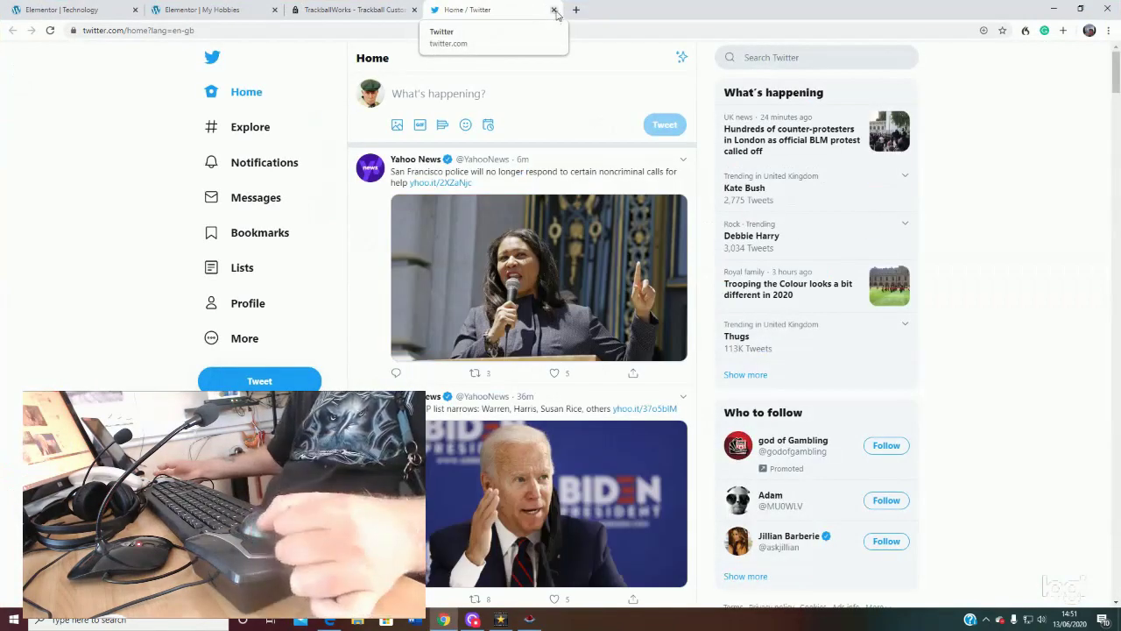
pyautogui.click(555, 10)
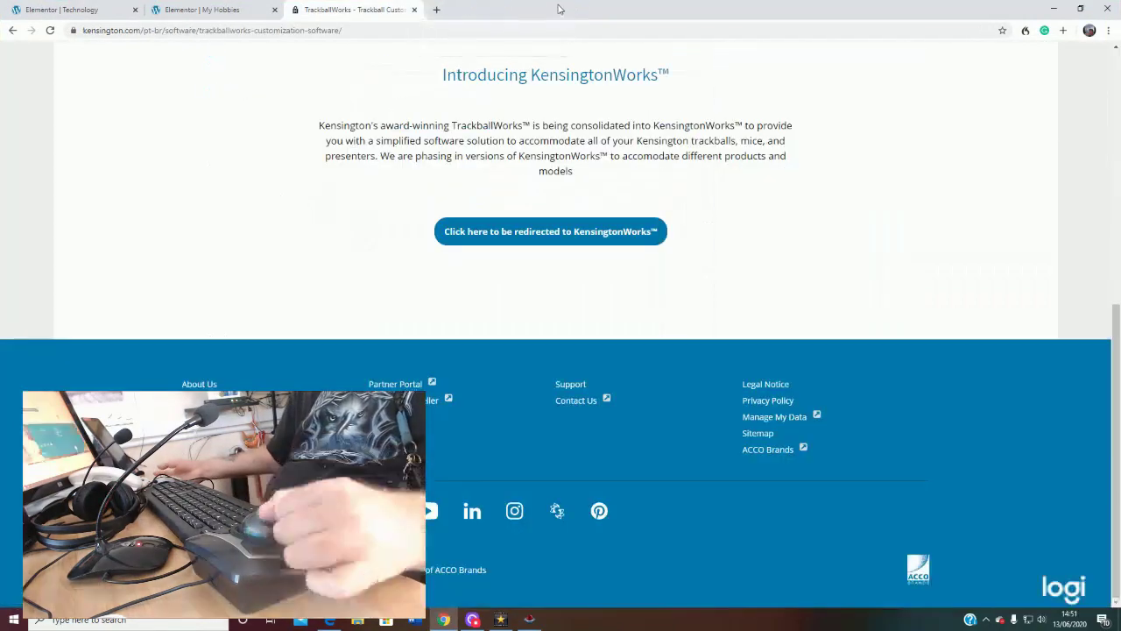
pyautogui.click(1053, 10)
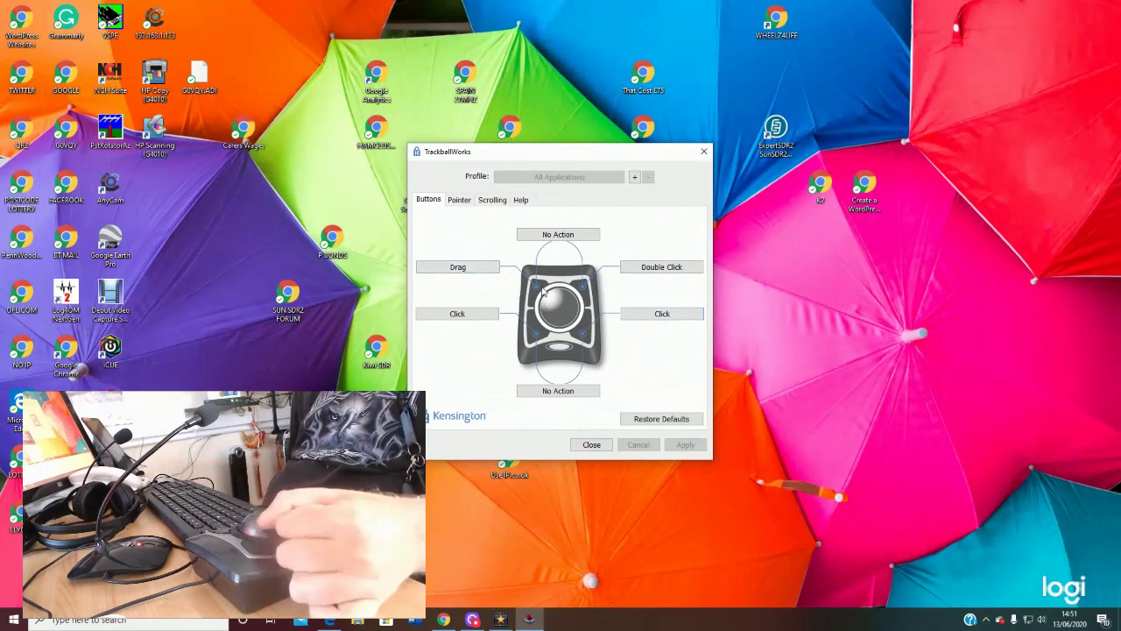
# - Assign Double Click to the trackball's lower-right button, Click to the upper-left button, and Drag to the upper-right button
pyautogui.click(639, 317)
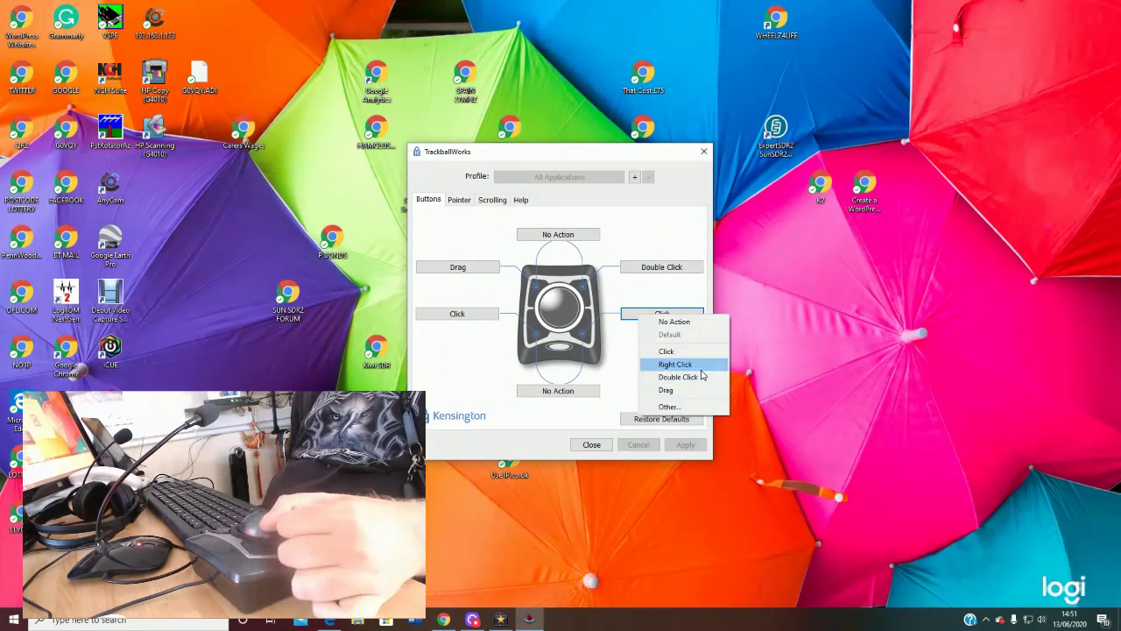
pyautogui.click(700, 375)
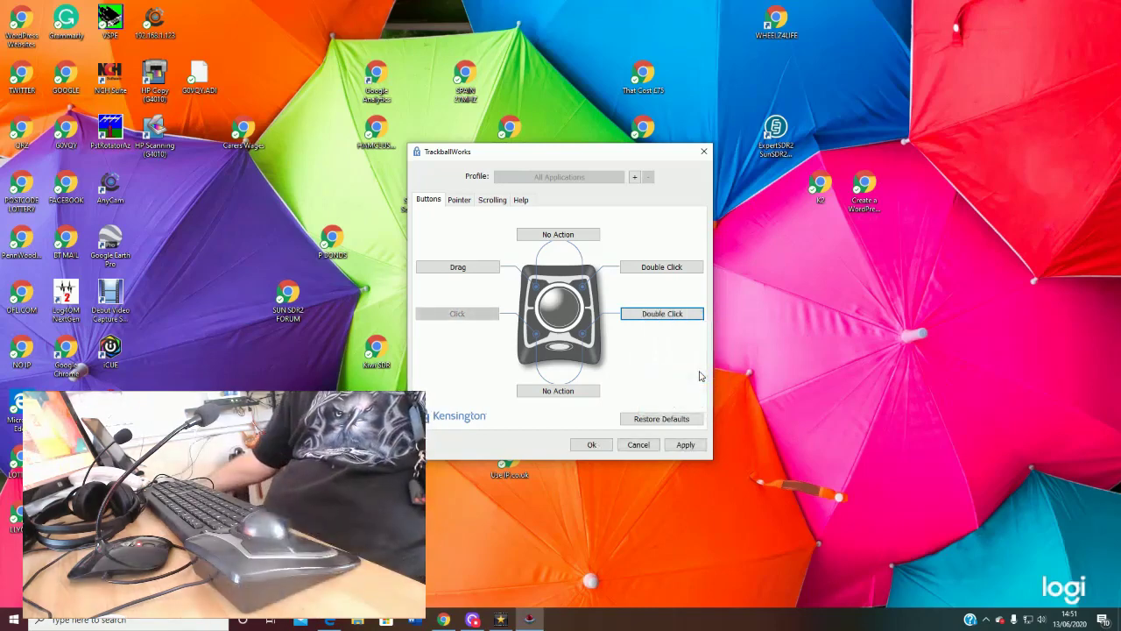
pyautogui.click(437, 273)
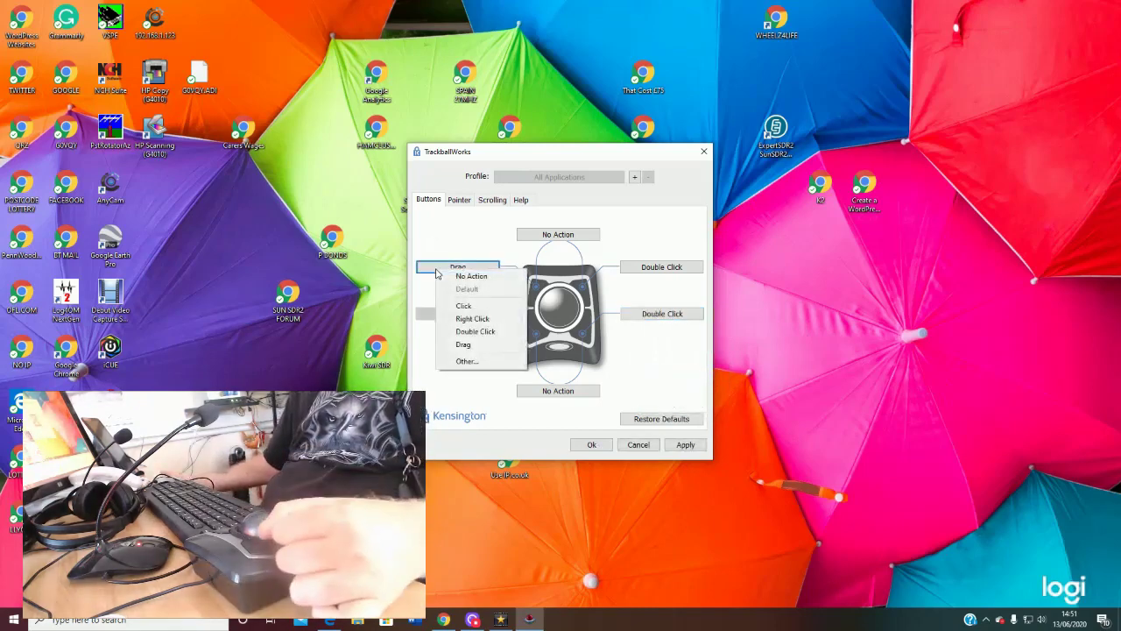
pyautogui.click(477, 306)
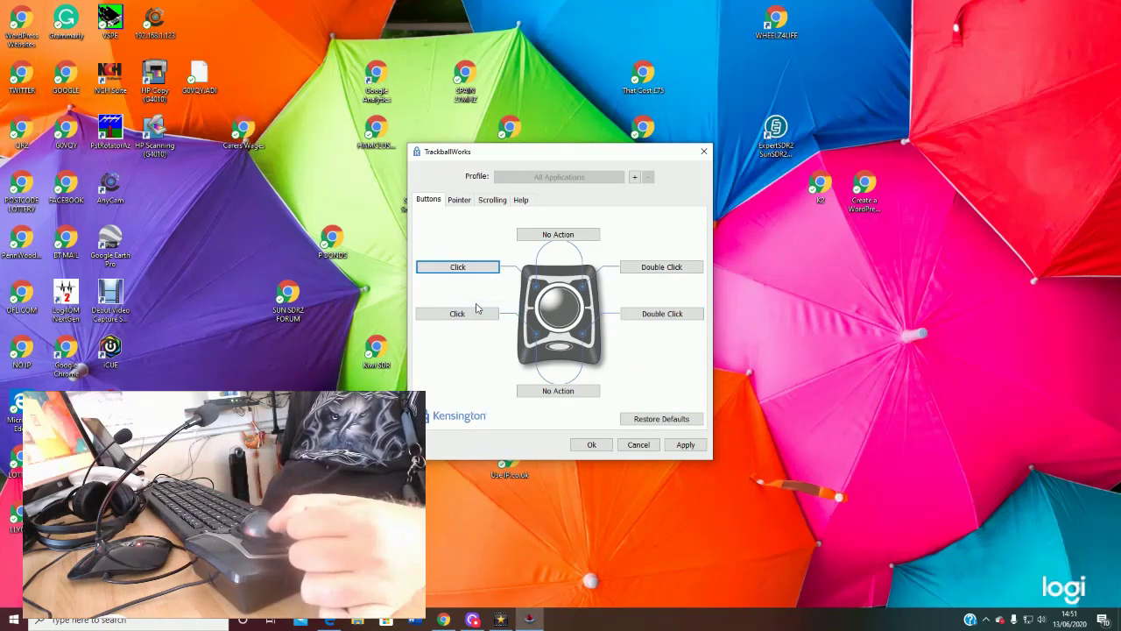
pyautogui.click(649, 269)
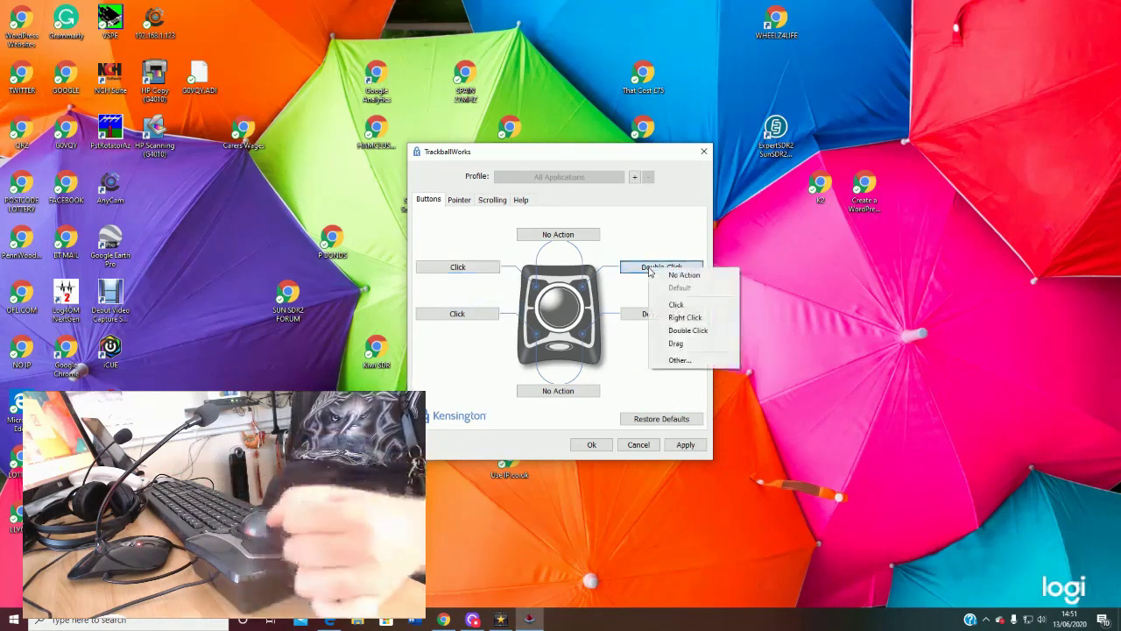
pyautogui.click(681, 348)
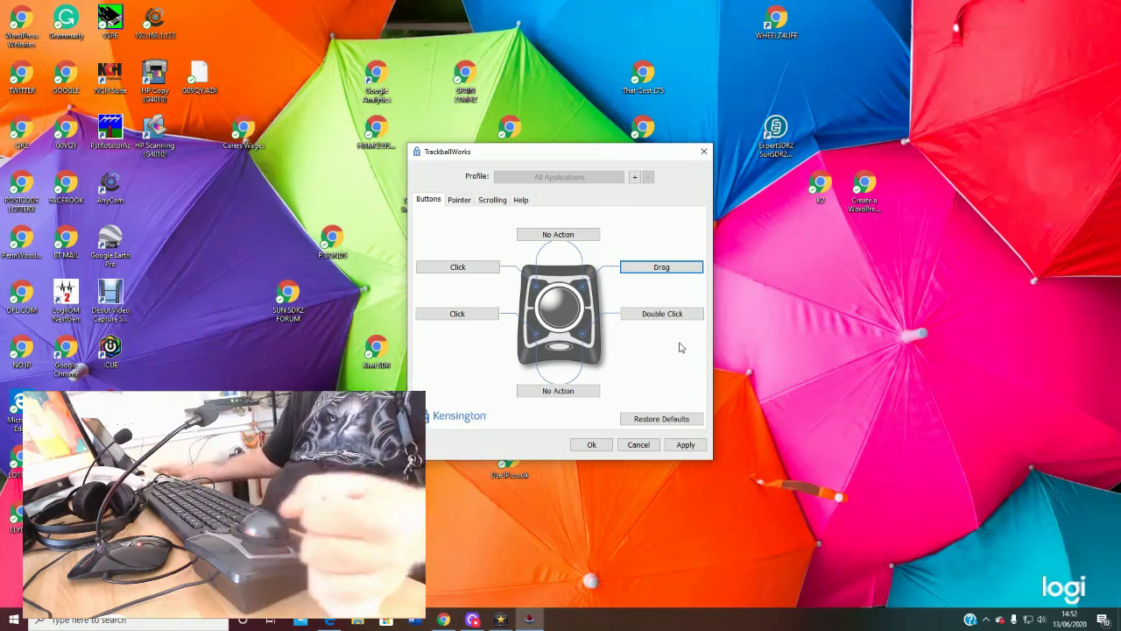
# - Assign Drag to the trackball's upper-left button, Double Click to the upper-right button, and Right Click to the lower-right button
pyautogui.click(471, 272)
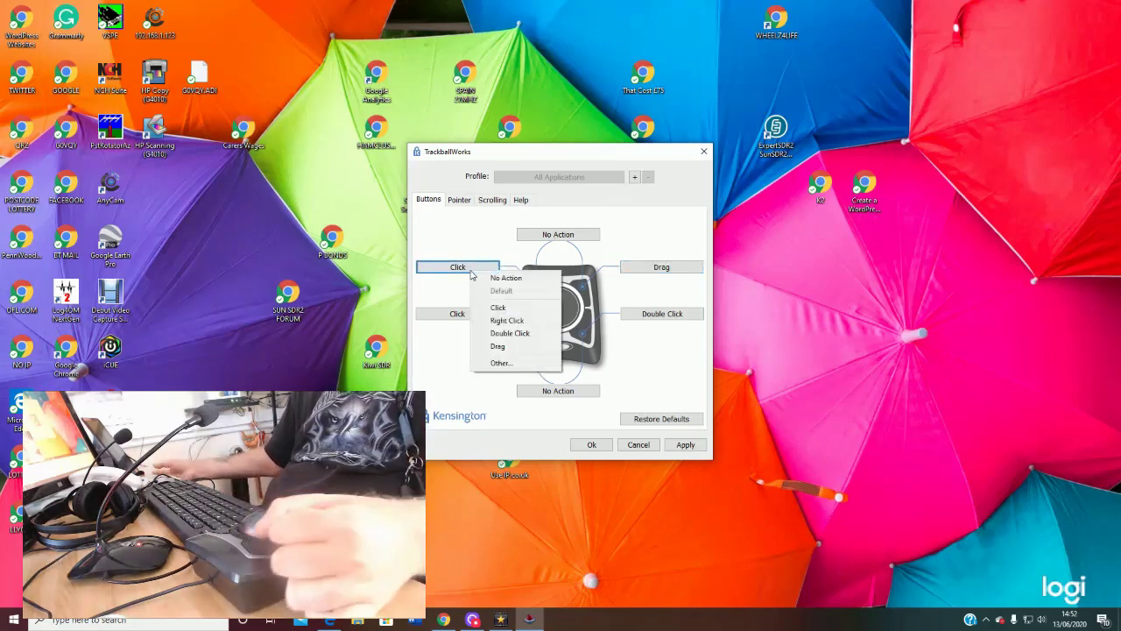
pyautogui.click(496, 347)
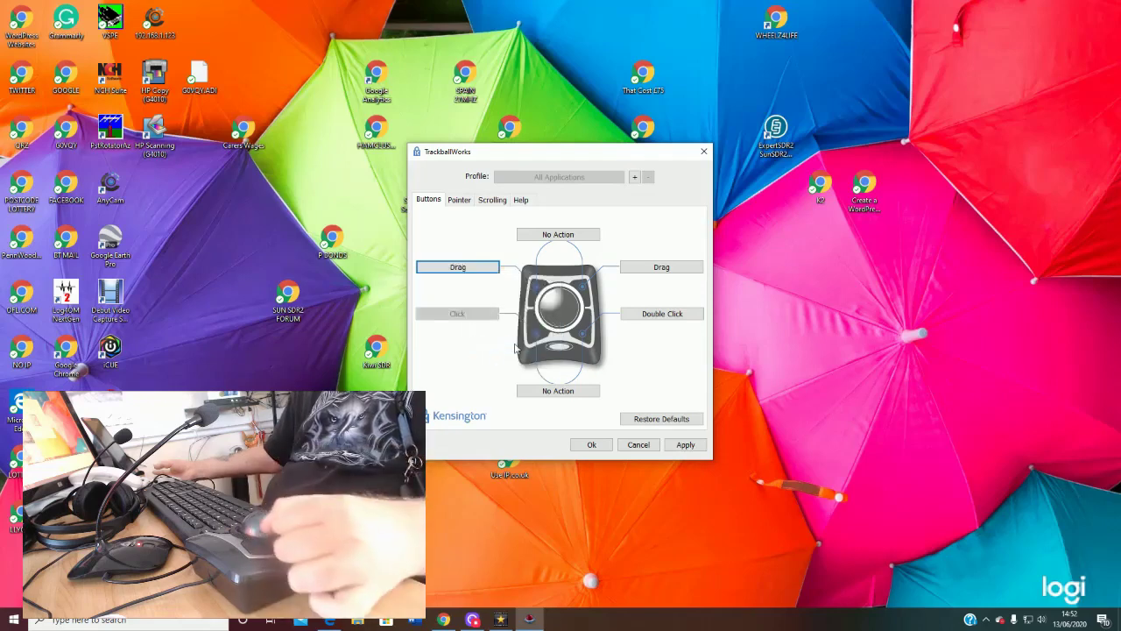
pyautogui.click(636, 267)
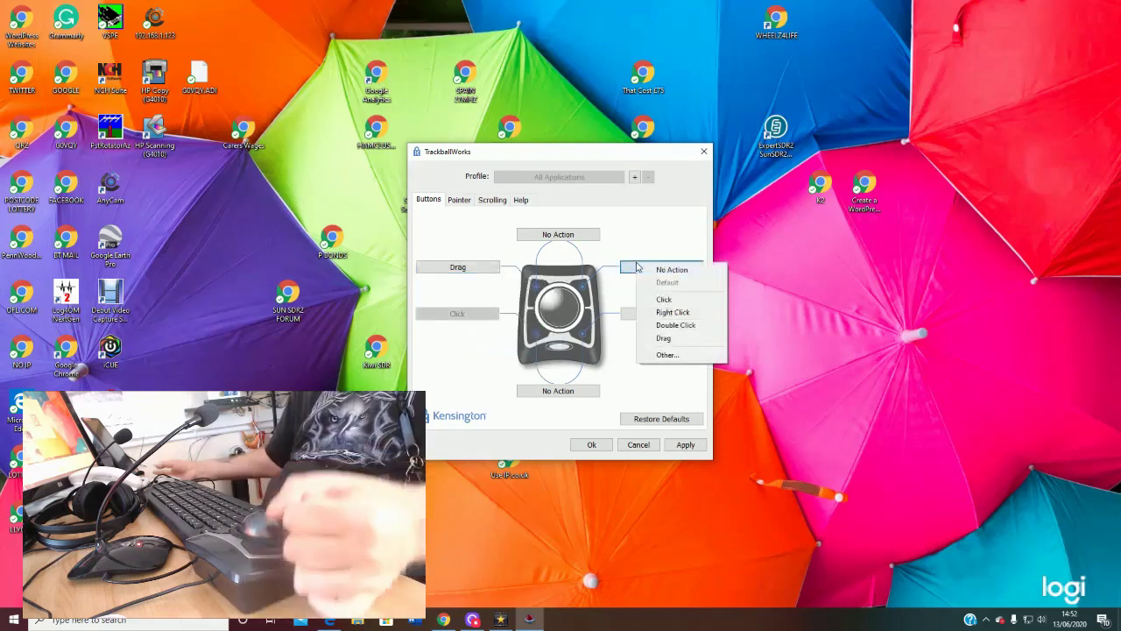
pyautogui.click(652, 327)
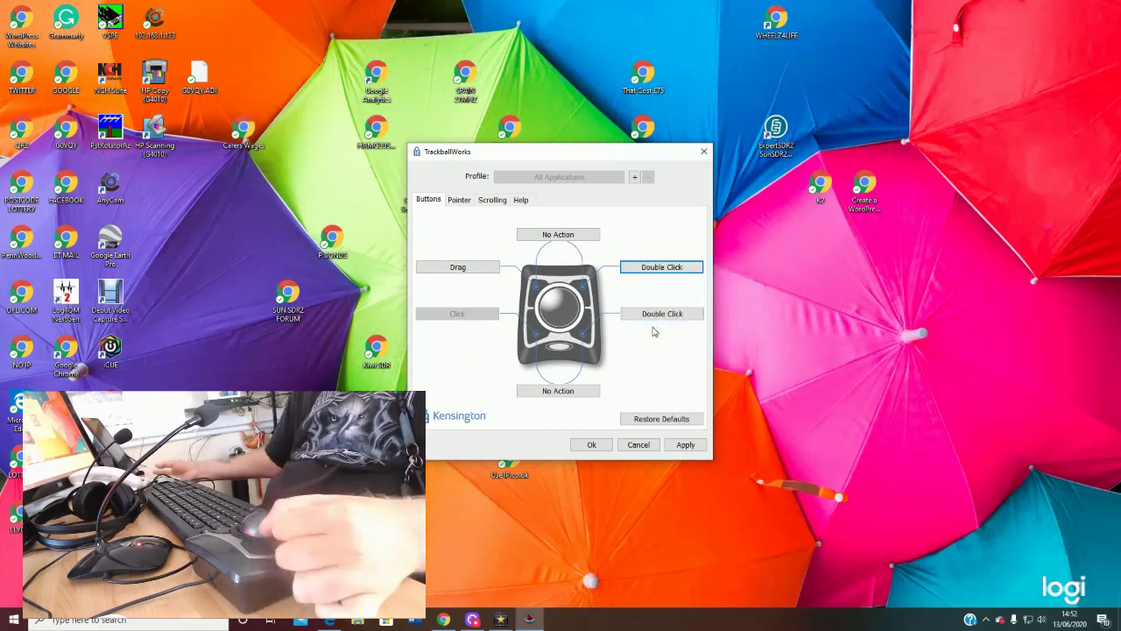
pyautogui.click(656, 317)
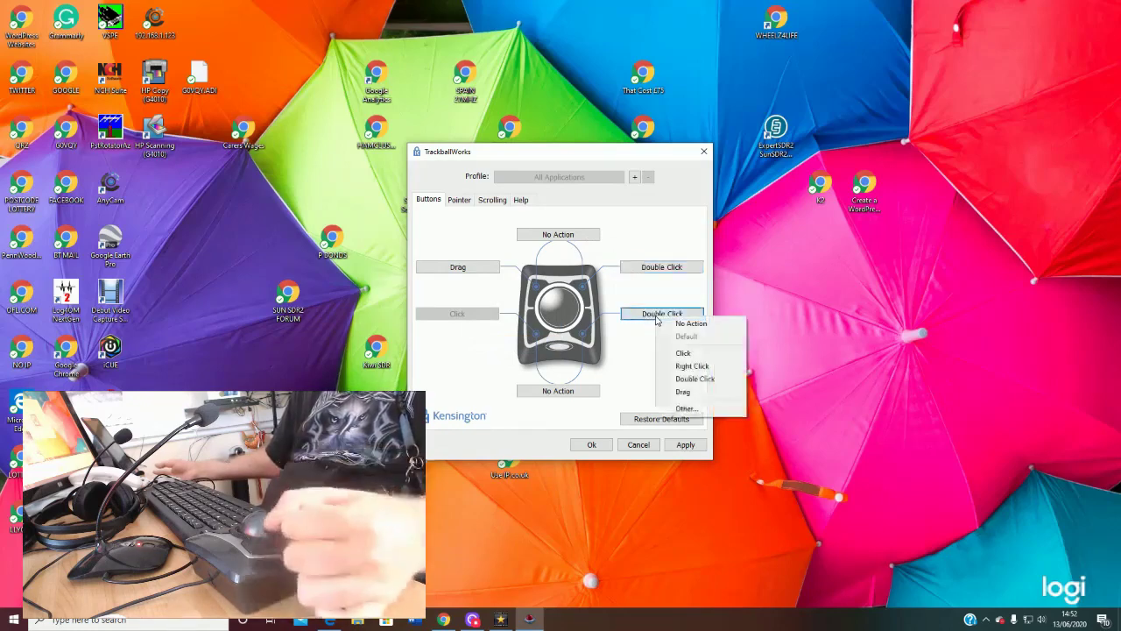
pyautogui.click(687, 366)
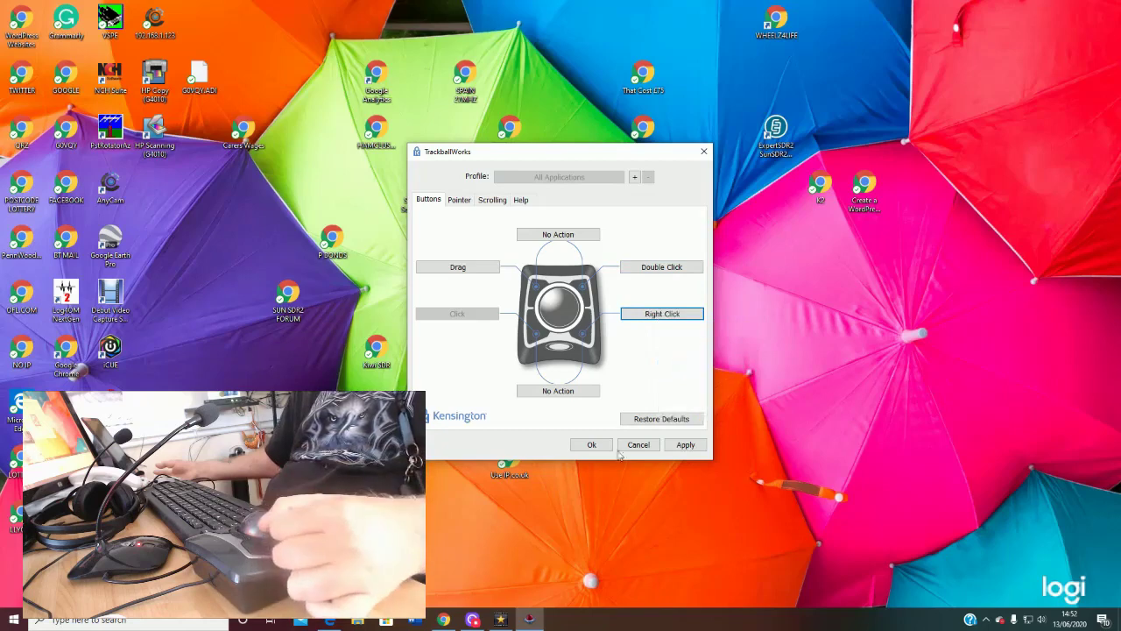
# - Apply the trackball button assignments and open the additional mouse options from the Windows mouse settings
pyautogui.click(686, 445)
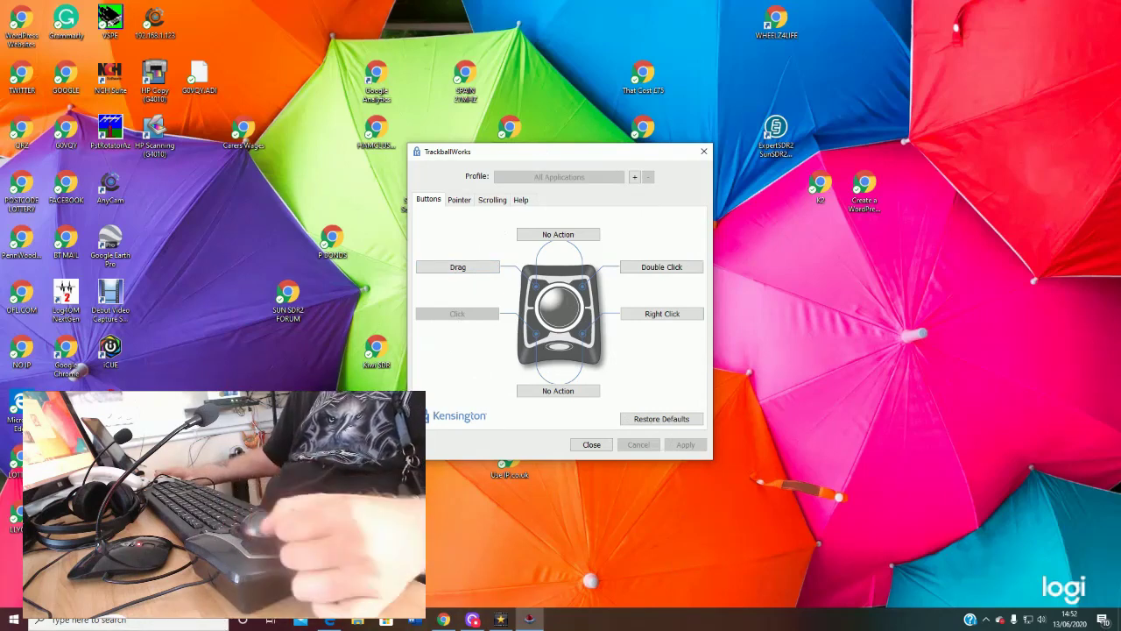
pyautogui.click(130, 620)
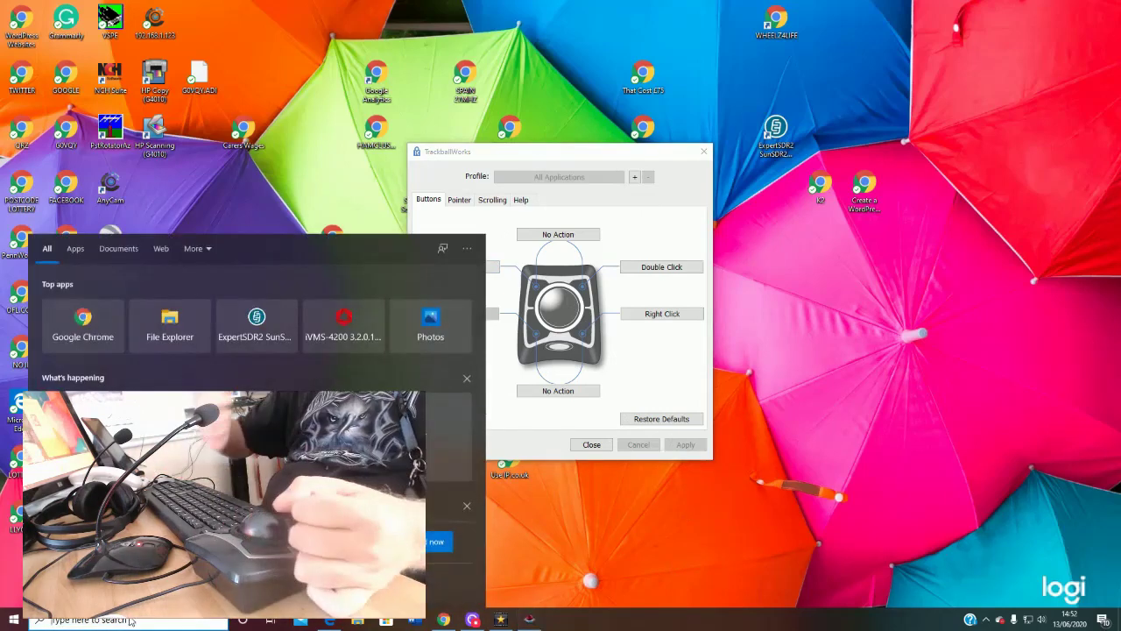
pyautogui.write('mo')
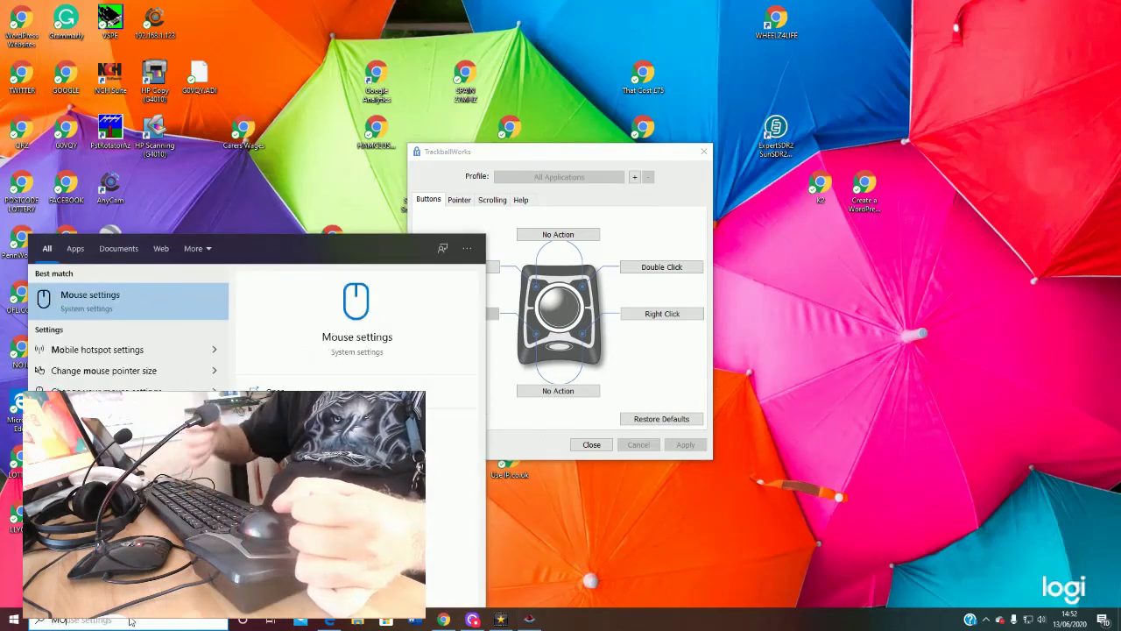
pyautogui.click(136, 309)
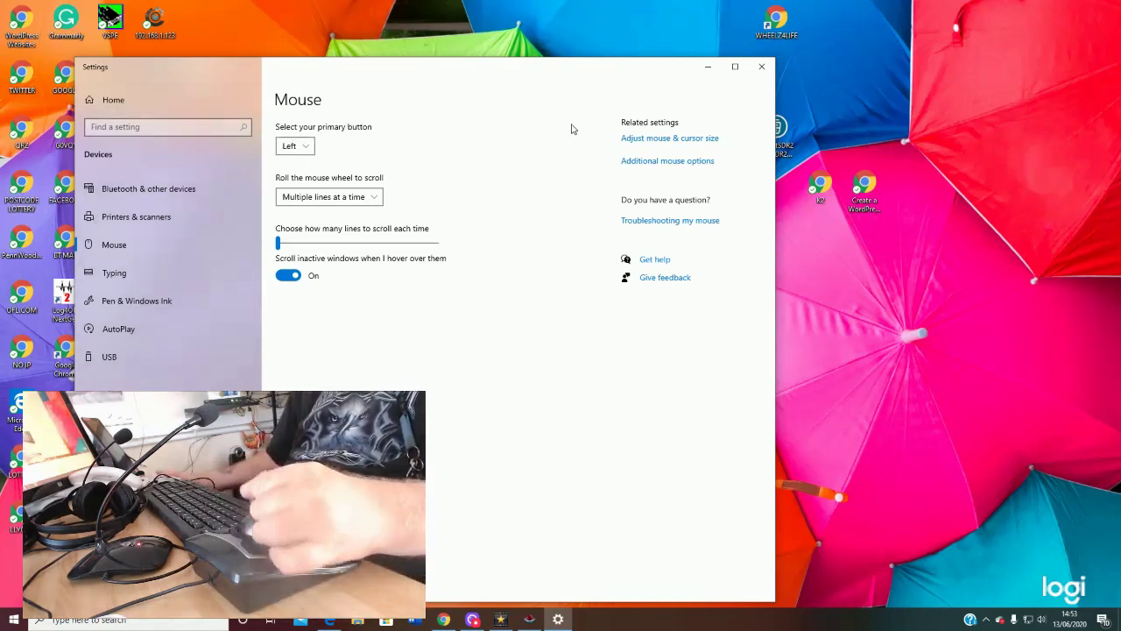
pyautogui.click(674, 163)
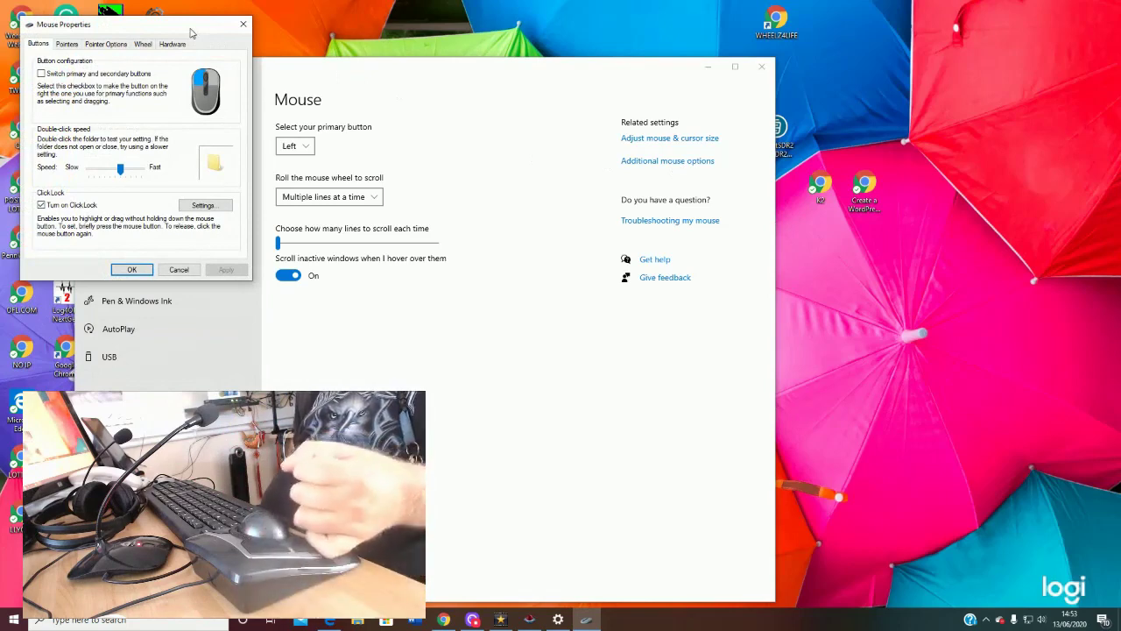
# - Move the Mouse Properties window over the Settings window and look at the ClickLock hold-time setting without changing it
pyautogui.moveTo(190, 32); pyautogui.dragTo(547, 244)
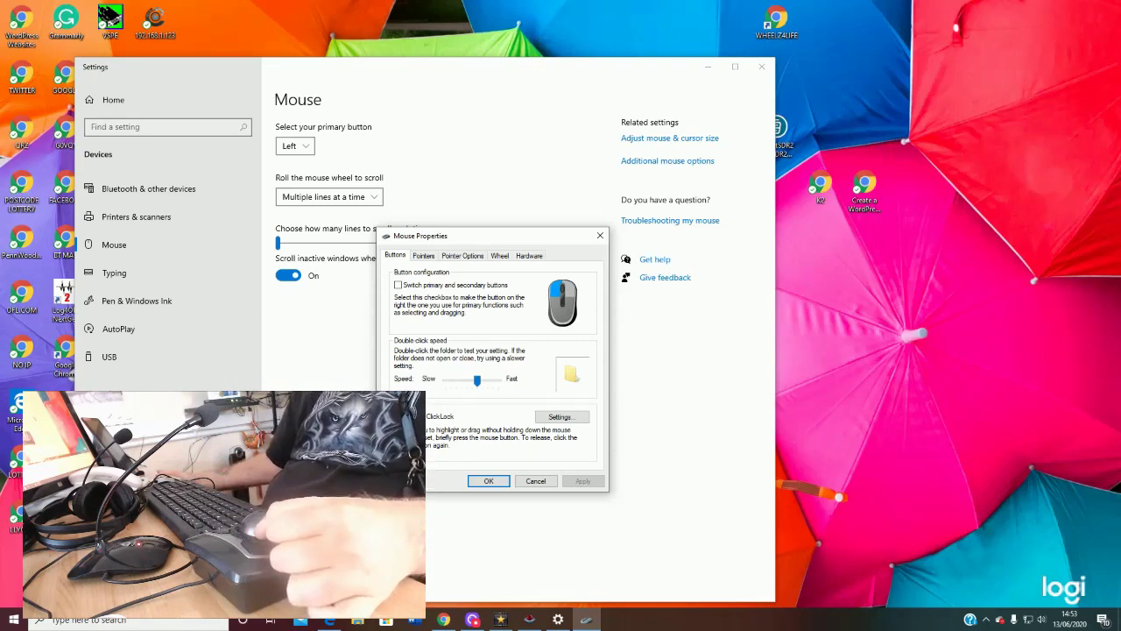
pyautogui.click(560, 417)
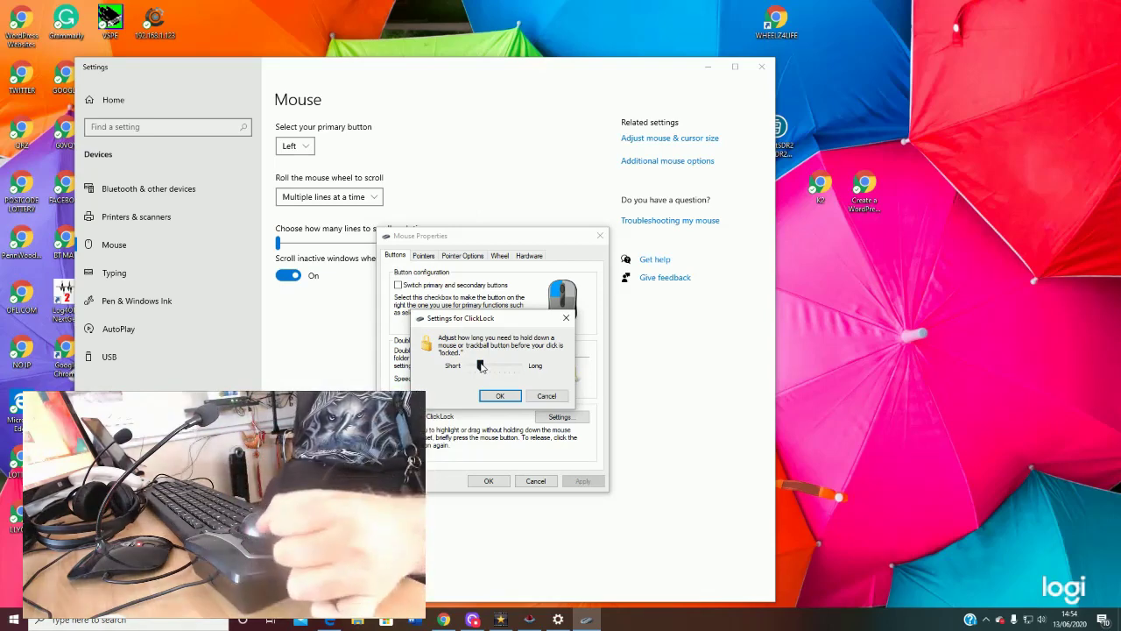
pyautogui.click(546, 396)
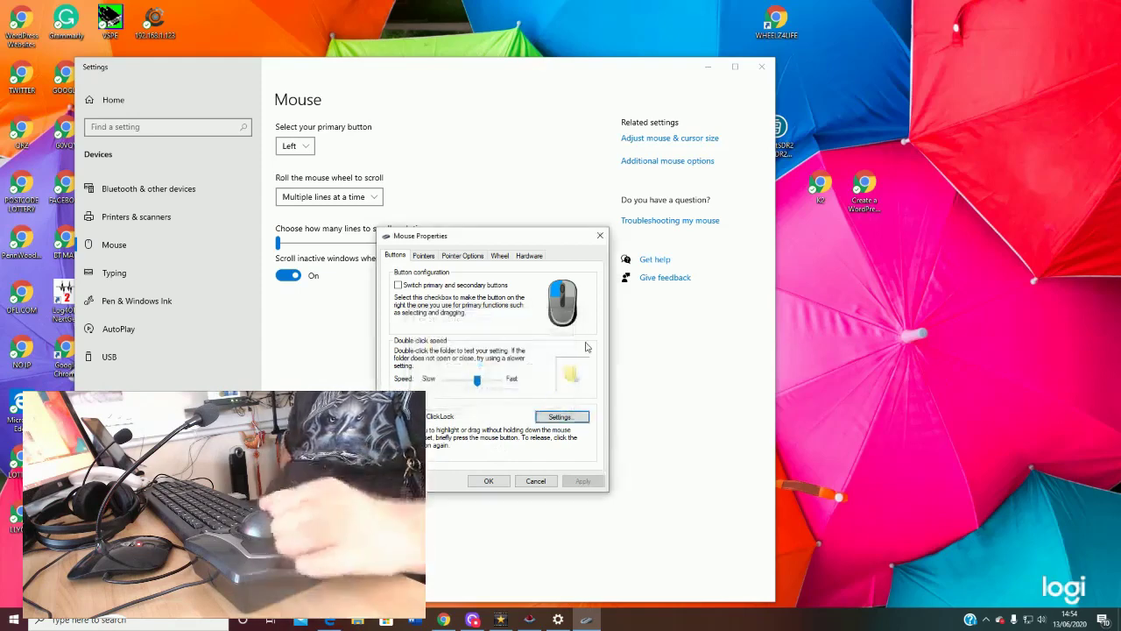
# - Minimise the Settings window and test ClickLock by moving the Mouse Properties window around the desktop
pyautogui.click(711, 67)
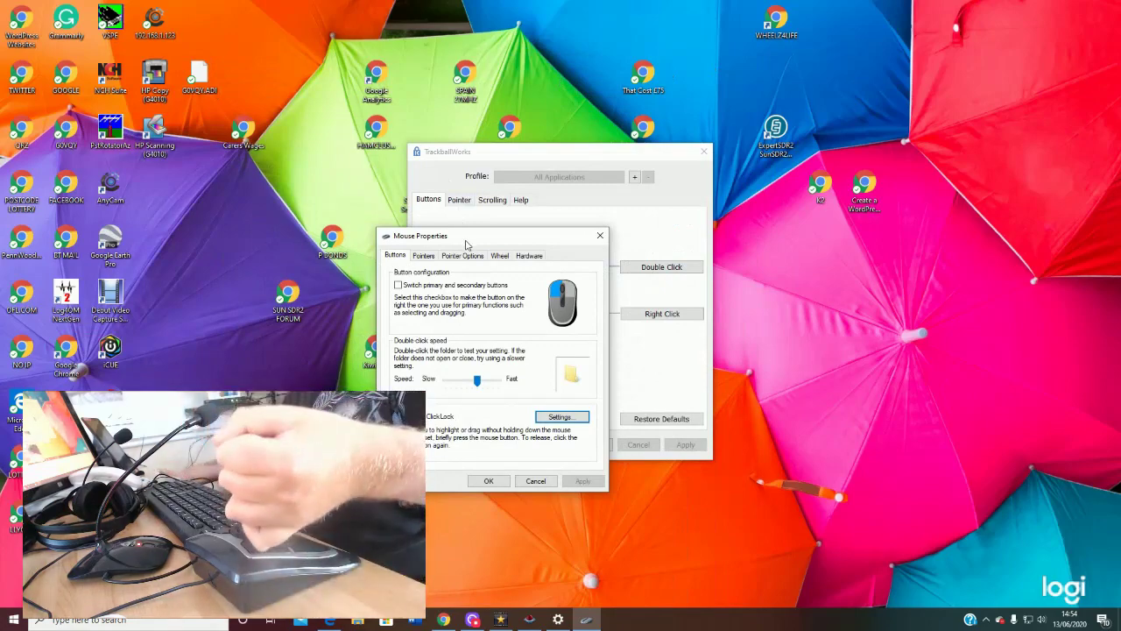
pyautogui.moveTo(466, 245); pyautogui.dragTo(471, 186)
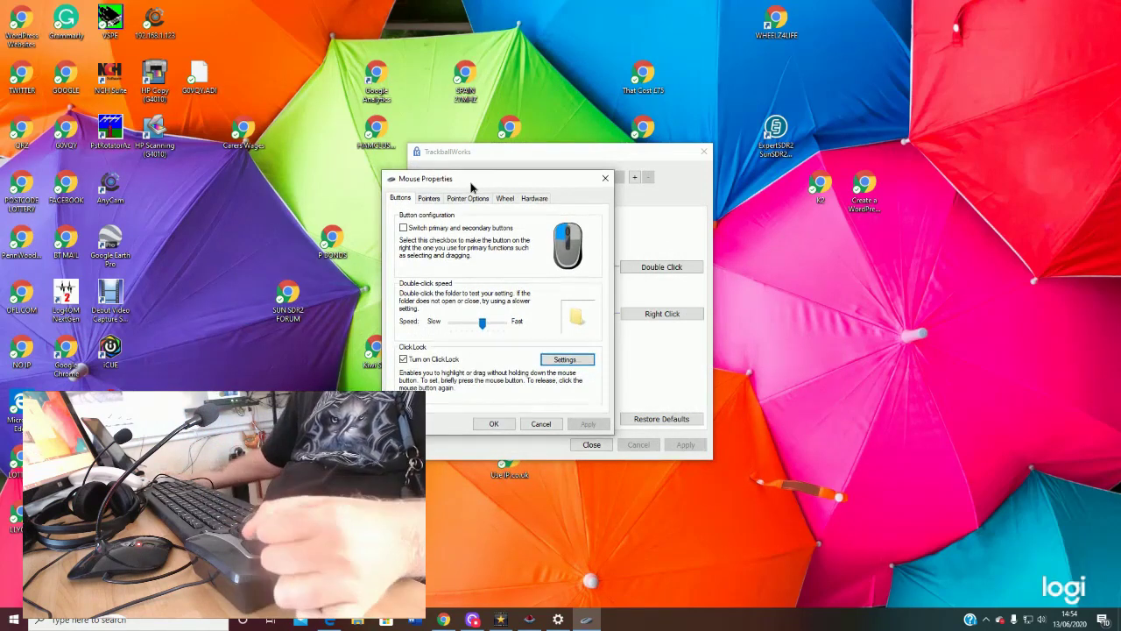
pyautogui.moveTo(470, 185); pyautogui.dragTo(465, 254)
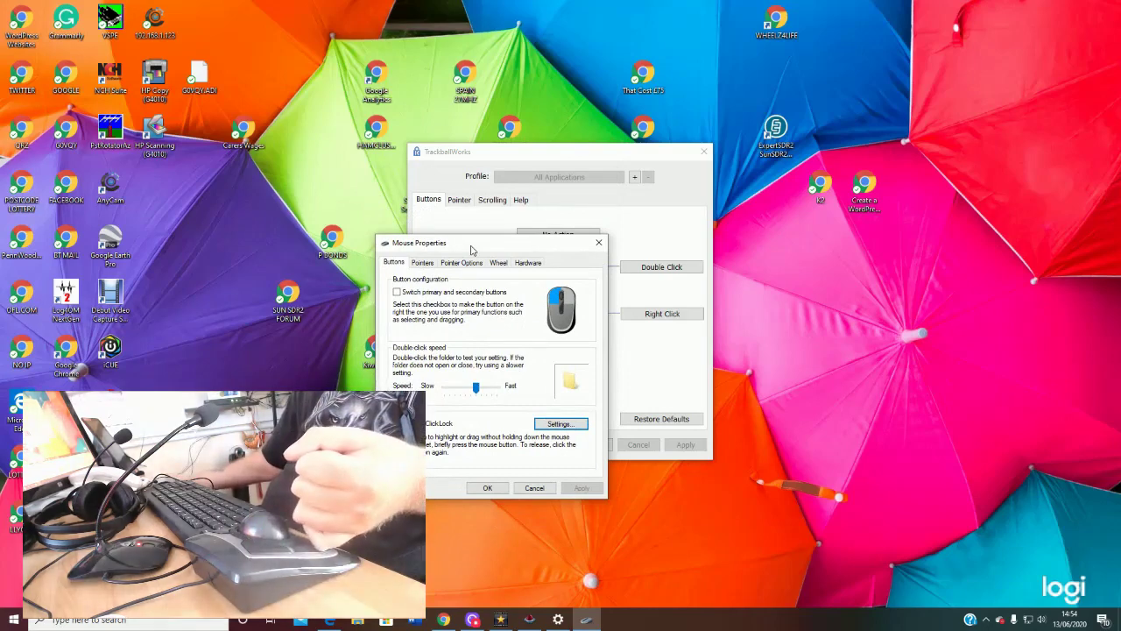
pyautogui.moveTo(470, 250); pyautogui.dragTo(492, 232)
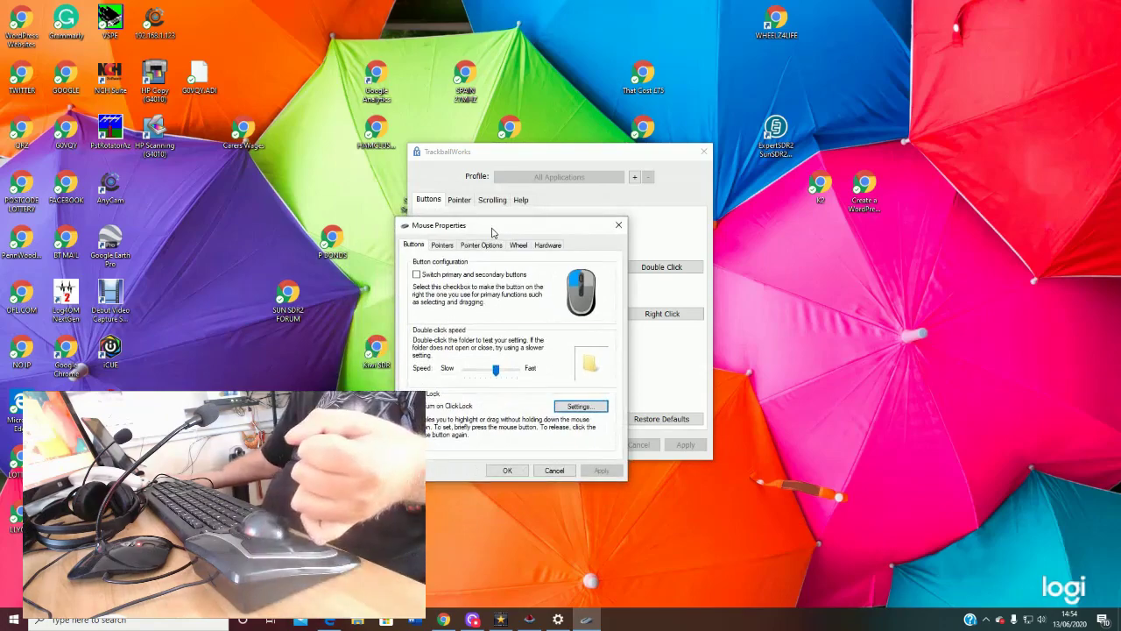
pyautogui.moveTo(492, 232); pyautogui.dragTo(459, 205)
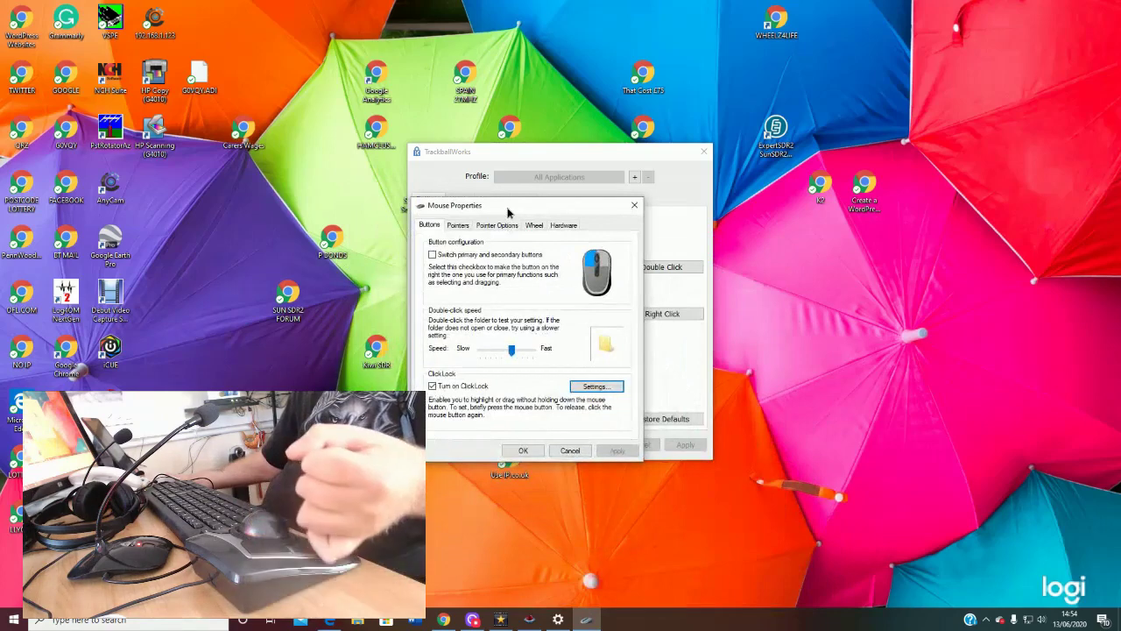
# - Bring Mouse Properties back from the Windows mouse settings and set the ClickLock hold time to Long
pyautogui.click(557, 620)
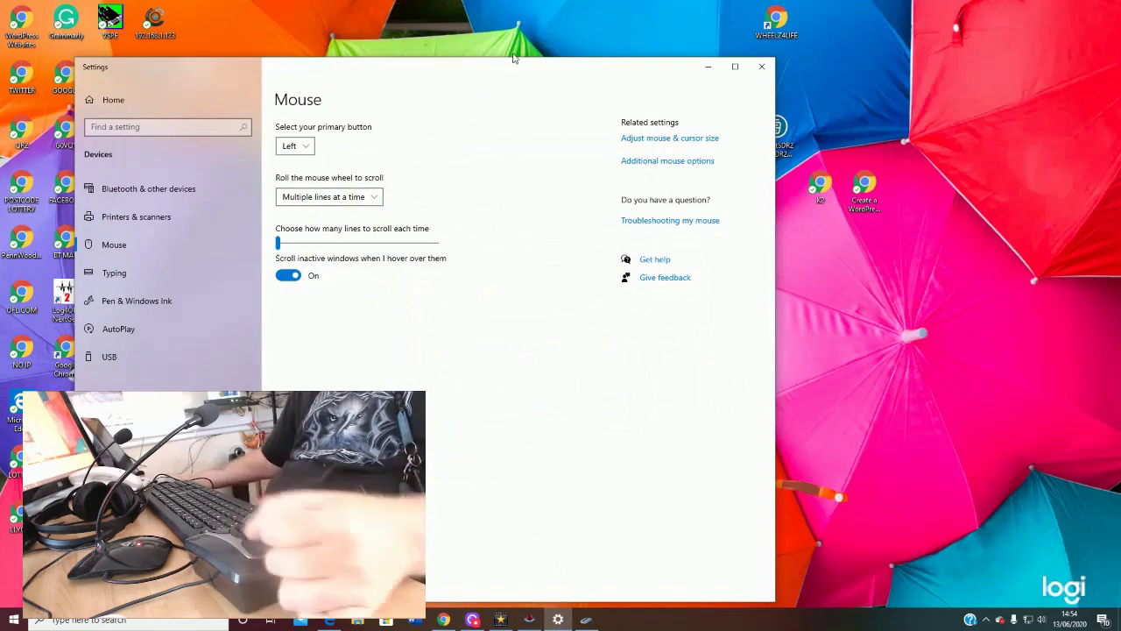
pyautogui.click(662, 161)
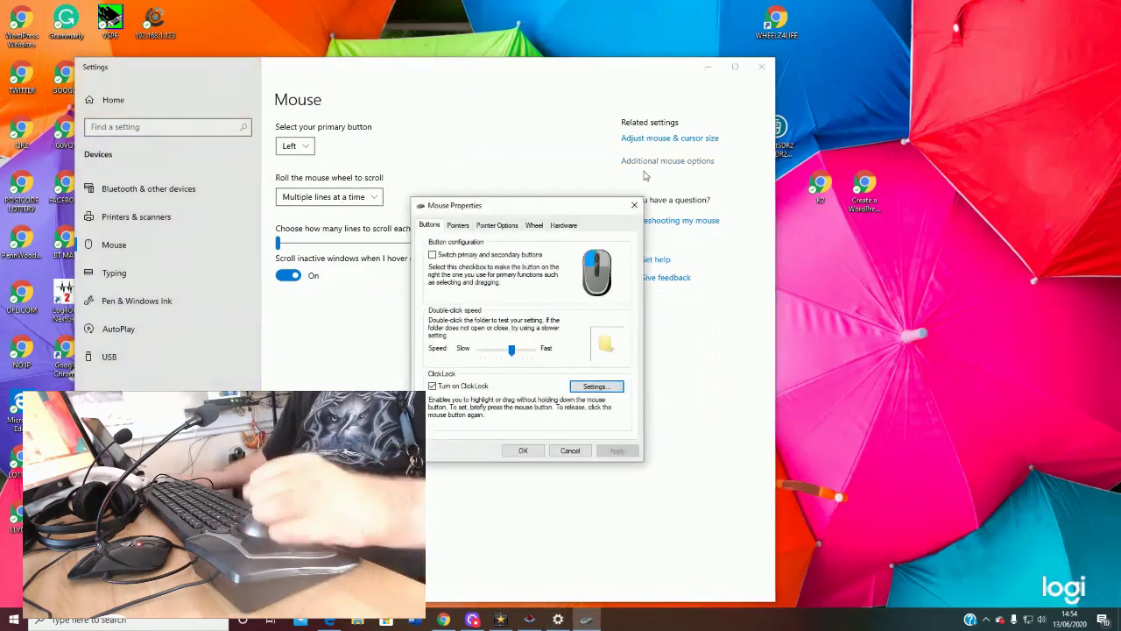
pyautogui.click(597, 388)
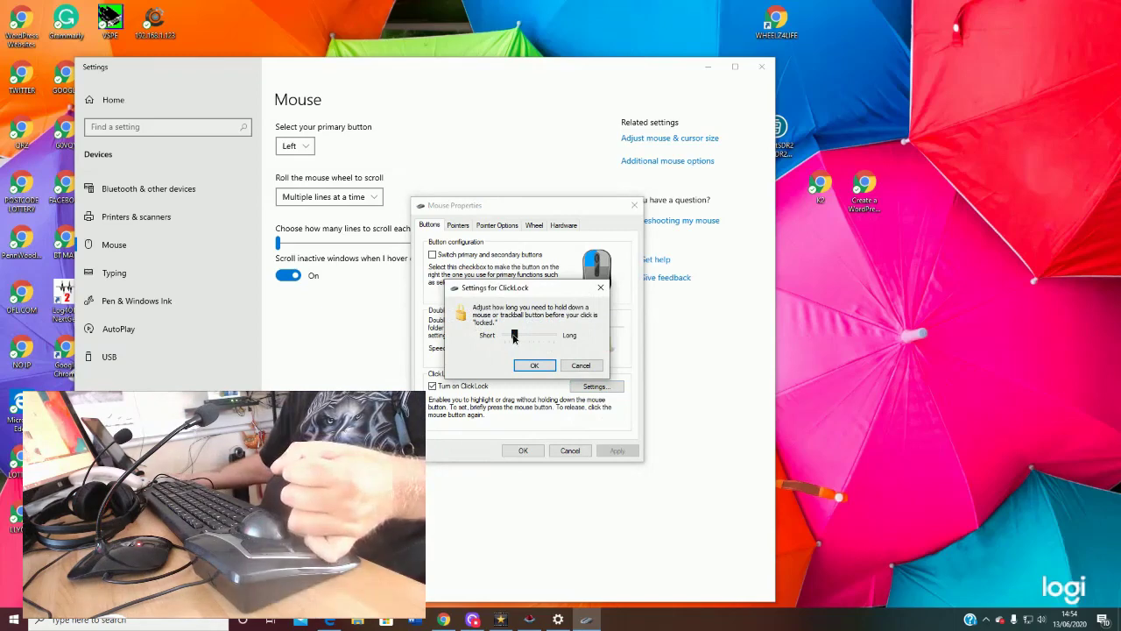
pyautogui.moveTo(514, 336); pyautogui.dragTo(591, 349)
pyautogui.click(591, 348)
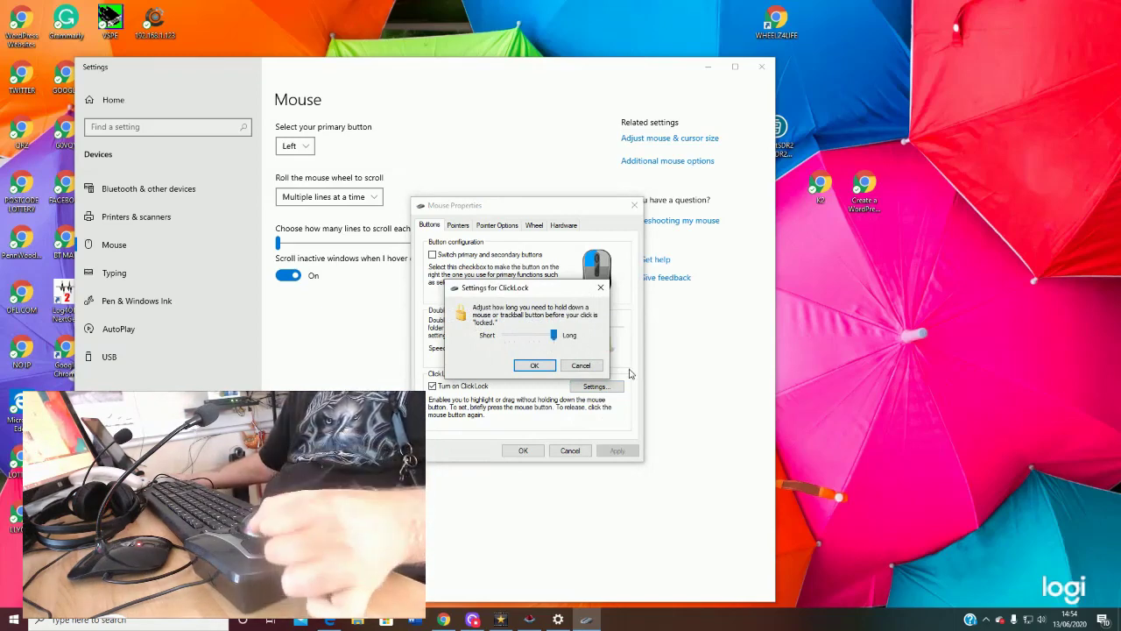
pyautogui.click(536, 366)
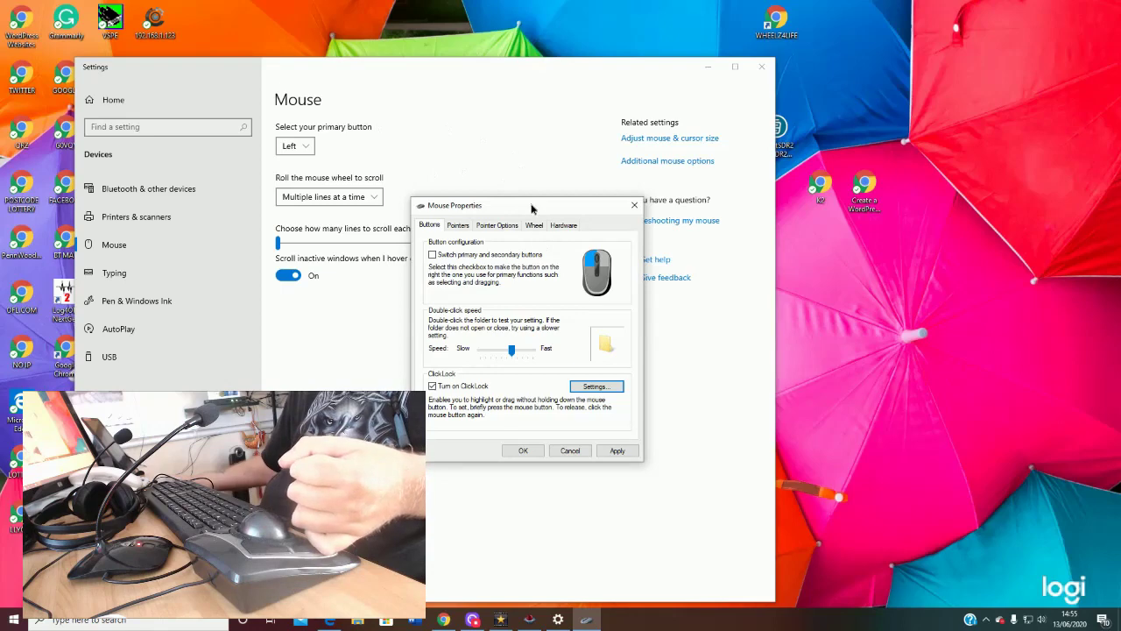
# - Test moving the Mouse Properties window with the Long ClickLock setting and reduce the double-click speed towards Slow
pyautogui.moveTo(531, 209); pyautogui.dragTo(509, 199)
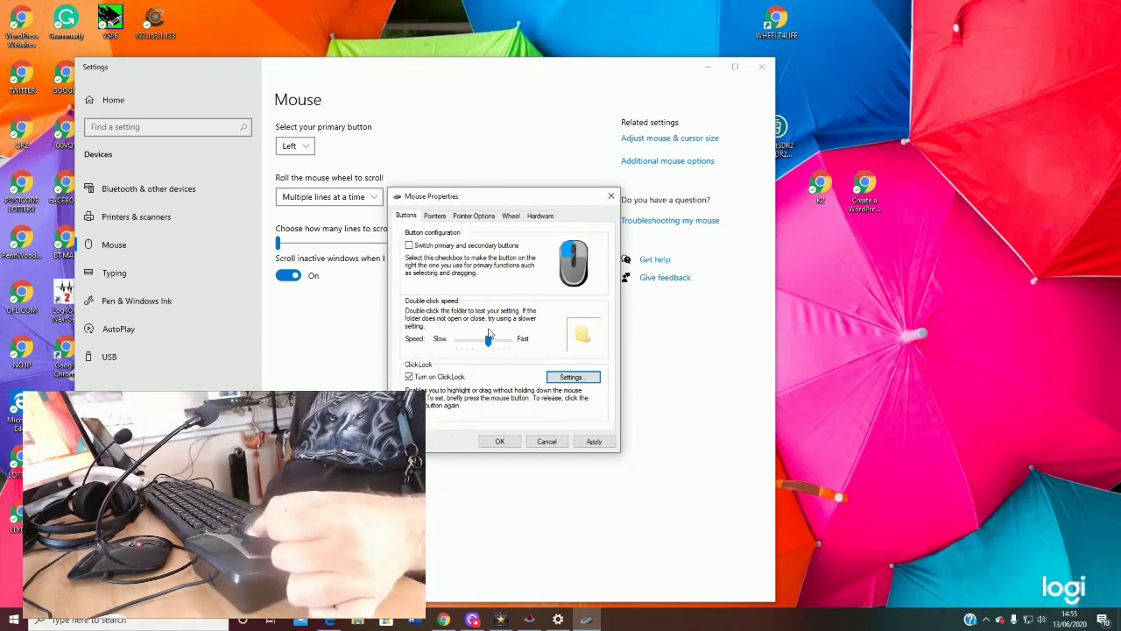
pyautogui.moveTo(490, 340); pyautogui.dragTo(492, 347)
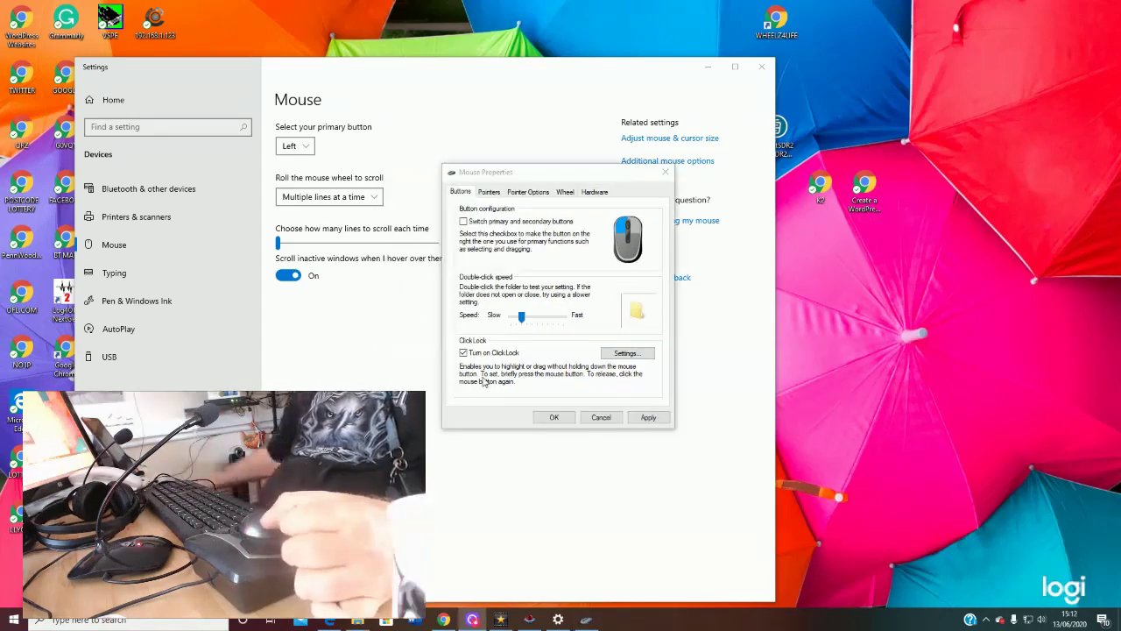
# - Set the ClickLock hold time to Short, the lowest setting, and apply the mouse changes
pyautogui.click(627, 352)
pyautogui.press('Left')
pyautogui.press('Left')
pyautogui.press('Left')
pyautogui.press('Left')
pyautogui.press('Left')
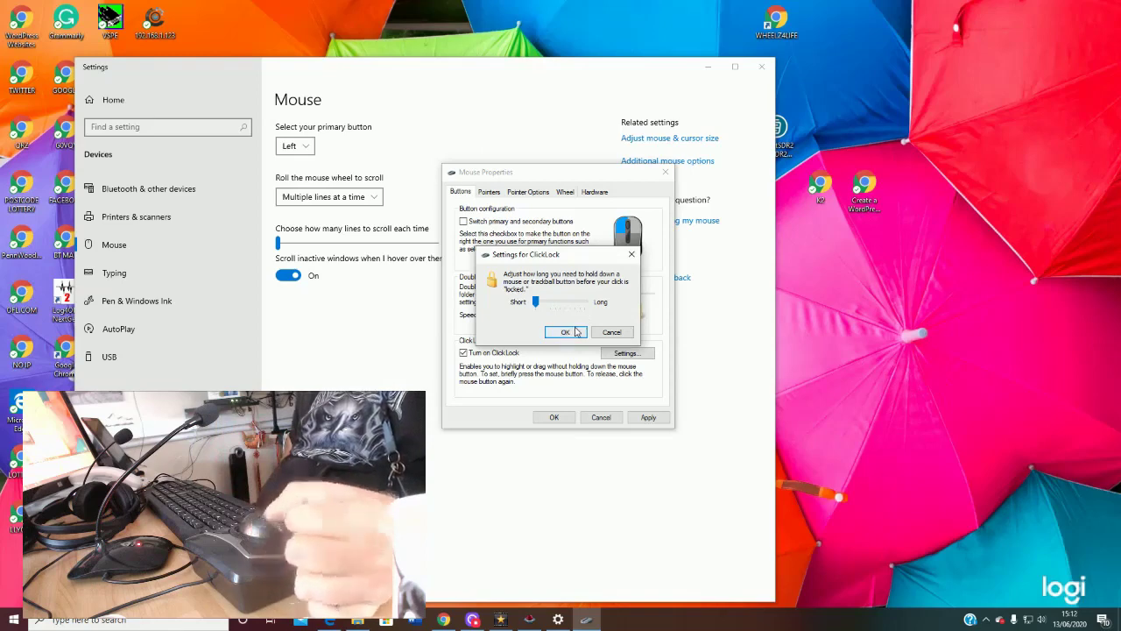
pyautogui.click(566, 332)
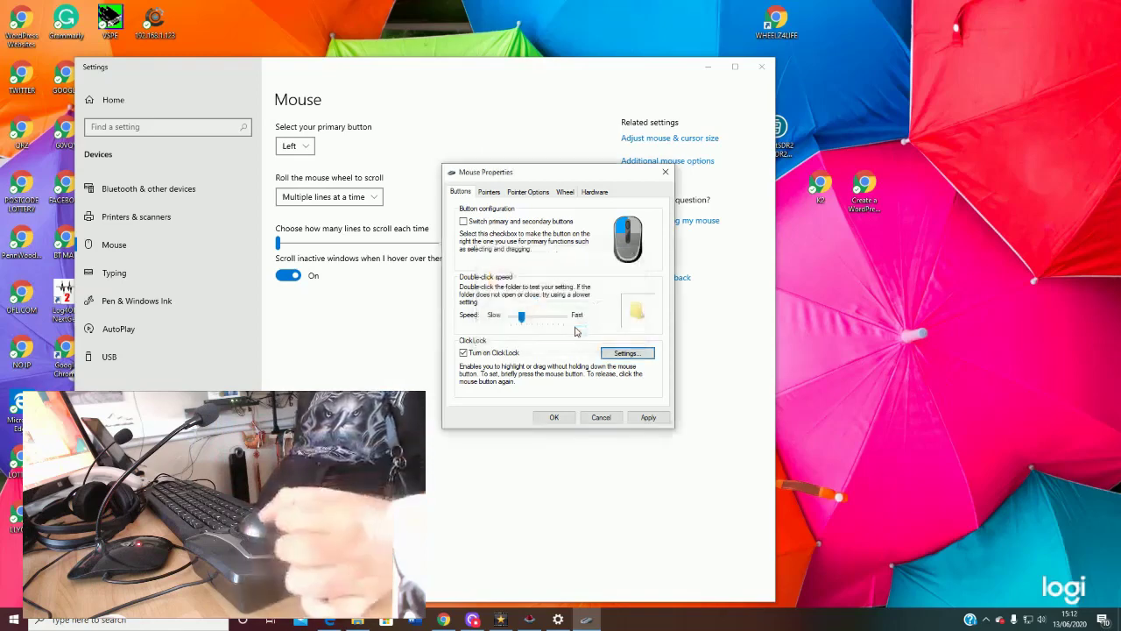
pyautogui.click(648, 416)
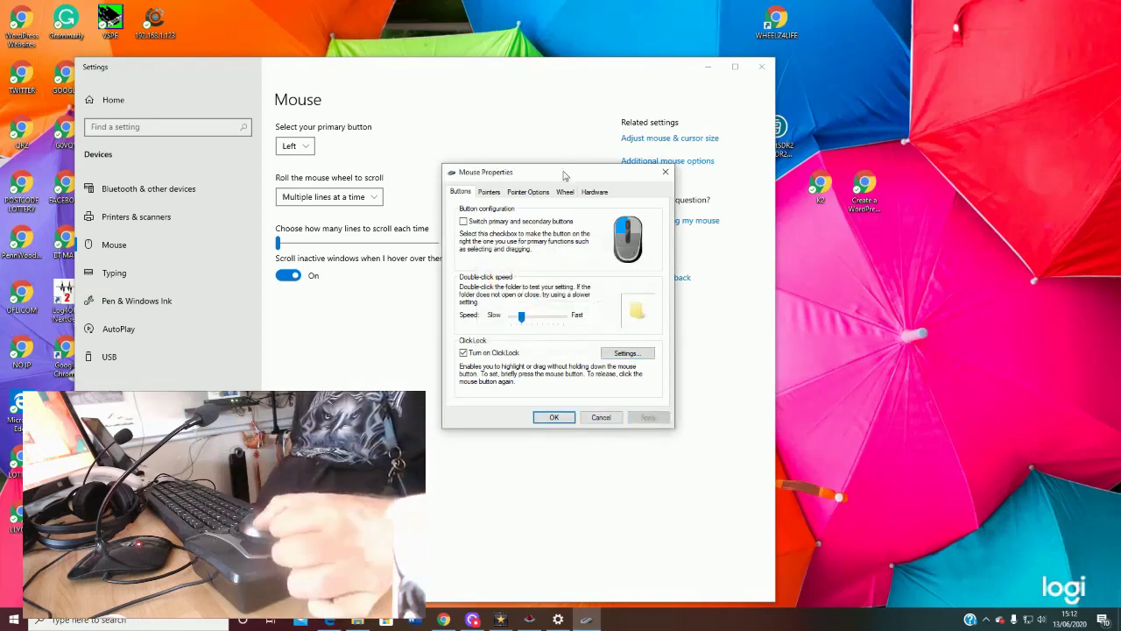
# - Test the shortest ClickLock hold time by moving the Mouse Properties window several times
pyautogui.moveTo(563, 176); pyautogui.dragTo(549, 199)
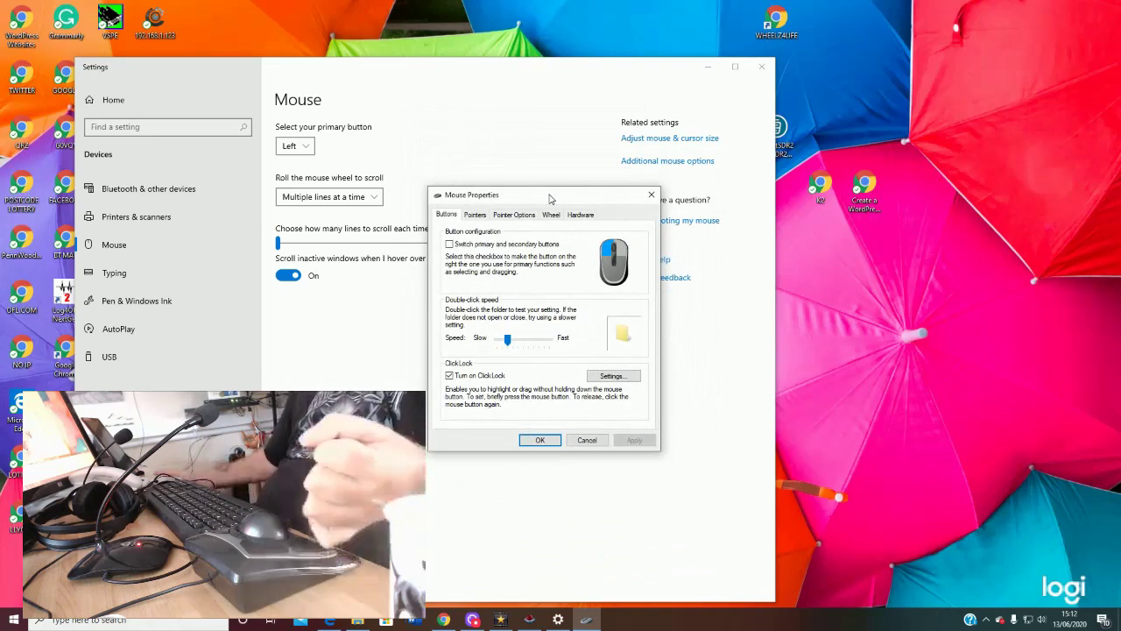
pyautogui.moveTo(549, 199)
pyautogui.mouseDown()
pyautogui.moveTo(677, 264)
pyautogui.moveTo(553, 187)
pyautogui.mouseUp()
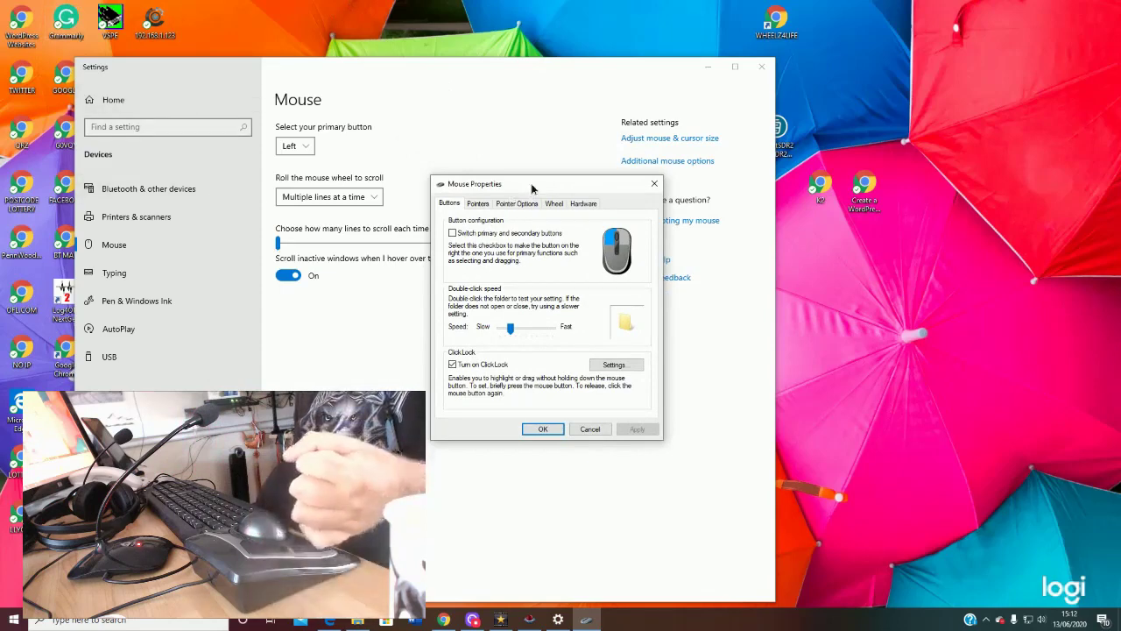
pyautogui.moveTo(531, 187); pyautogui.dragTo(528, 218)
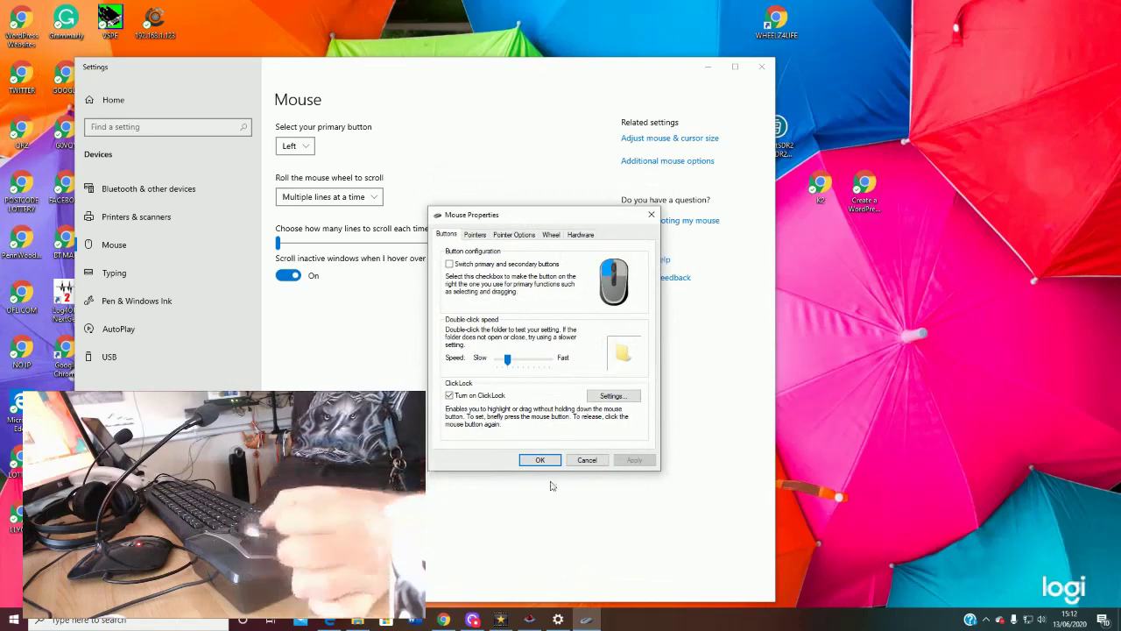
# - Set the ClickLock hold time one notch longer than the shortest setting and apply it
pyautogui.click(597, 399)
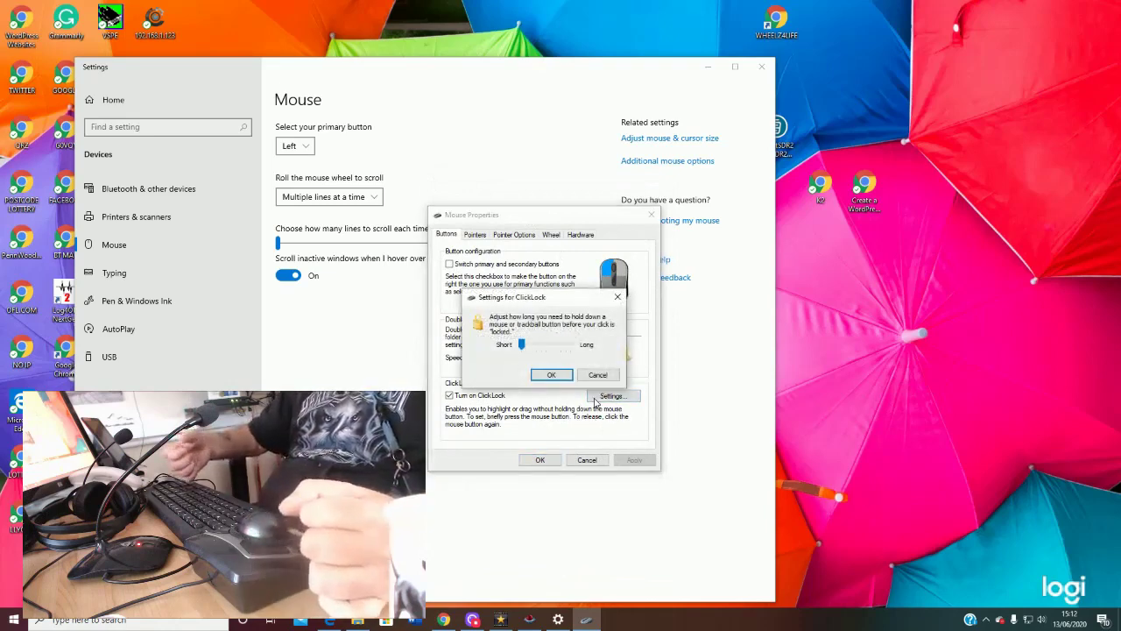
pyautogui.press('Right')
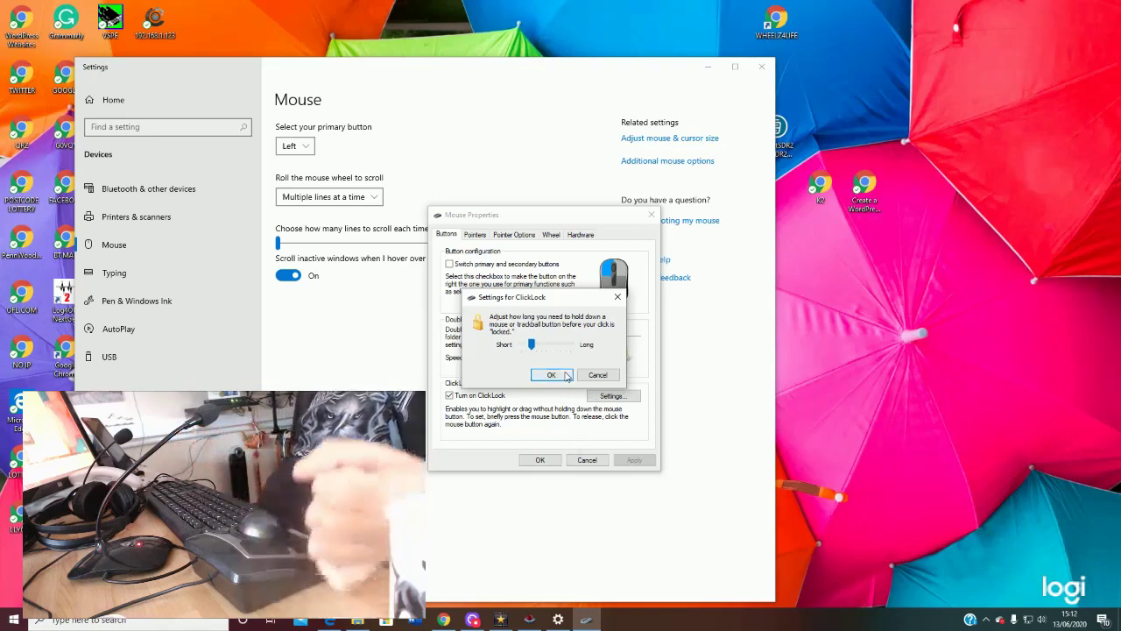
pyautogui.click(551, 374)
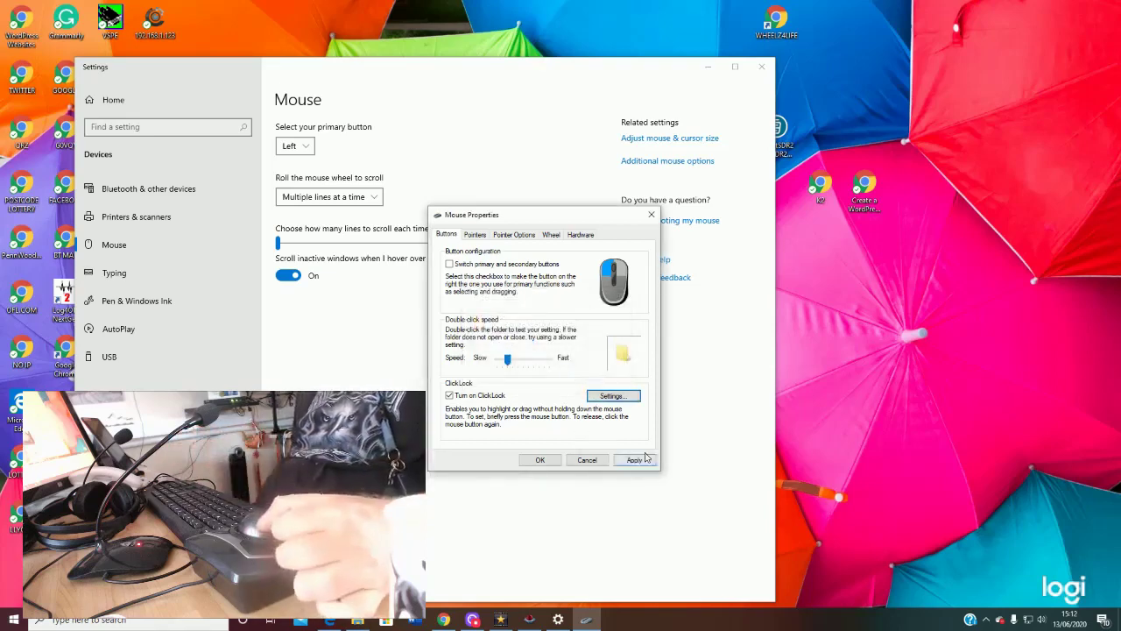
pyautogui.click(637, 464)
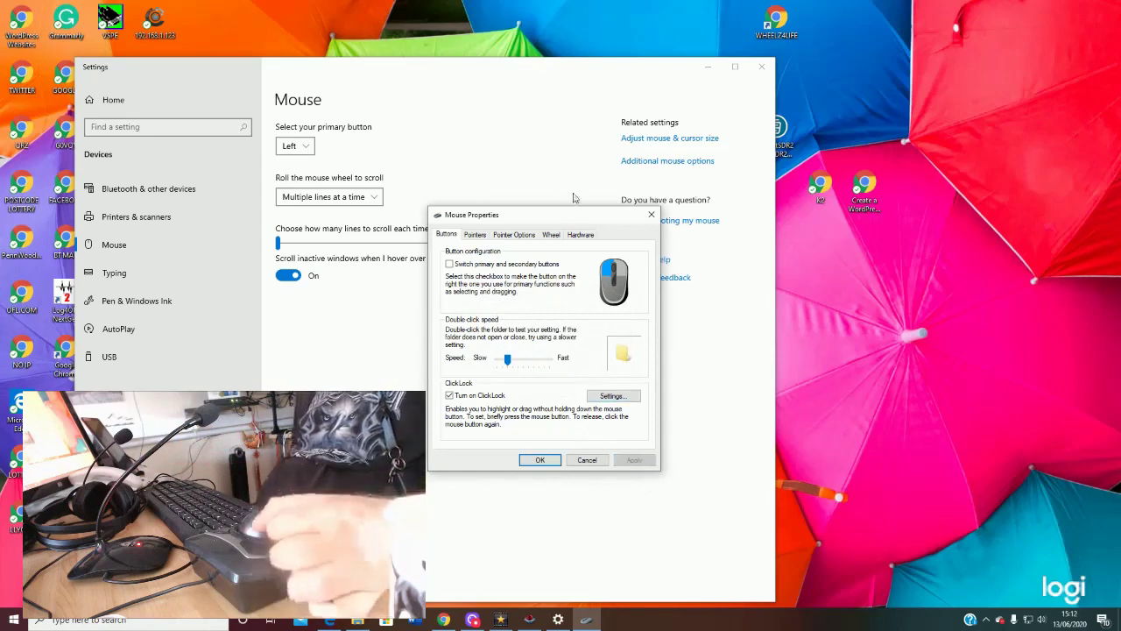
# - Test ClickLock by moving the Mouse Properties window, and close both Mouse Properties and Settings
pyautogui.moveTo(570, 217); pyautogui.dragTo(531, 202)
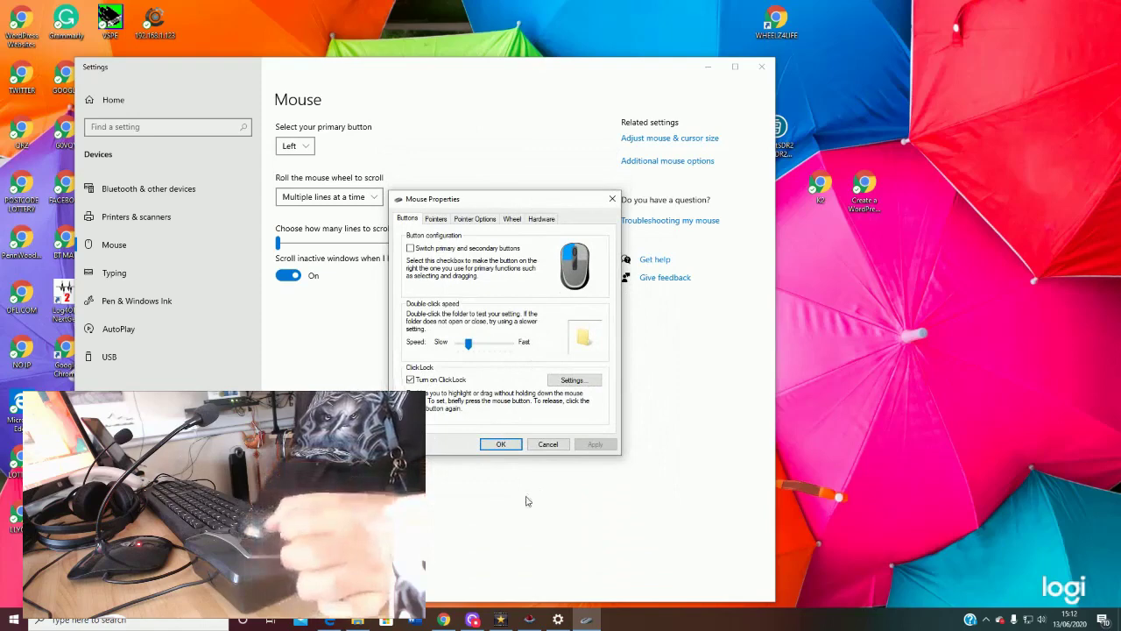
pyautogui.click(501, 445)
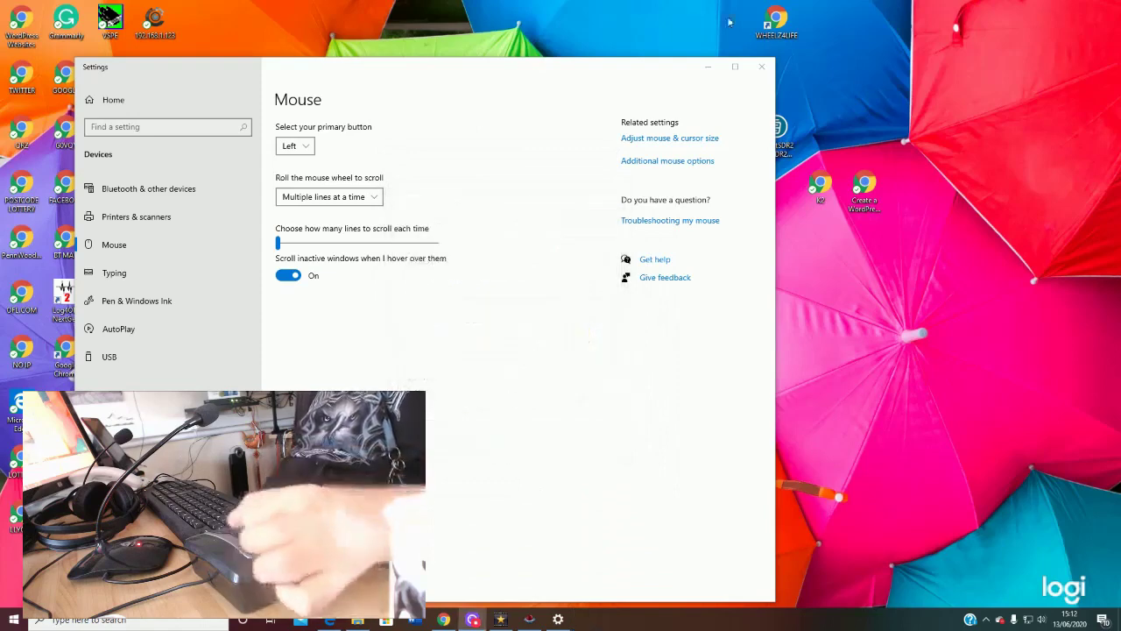
pyautogui.click(762, 67)
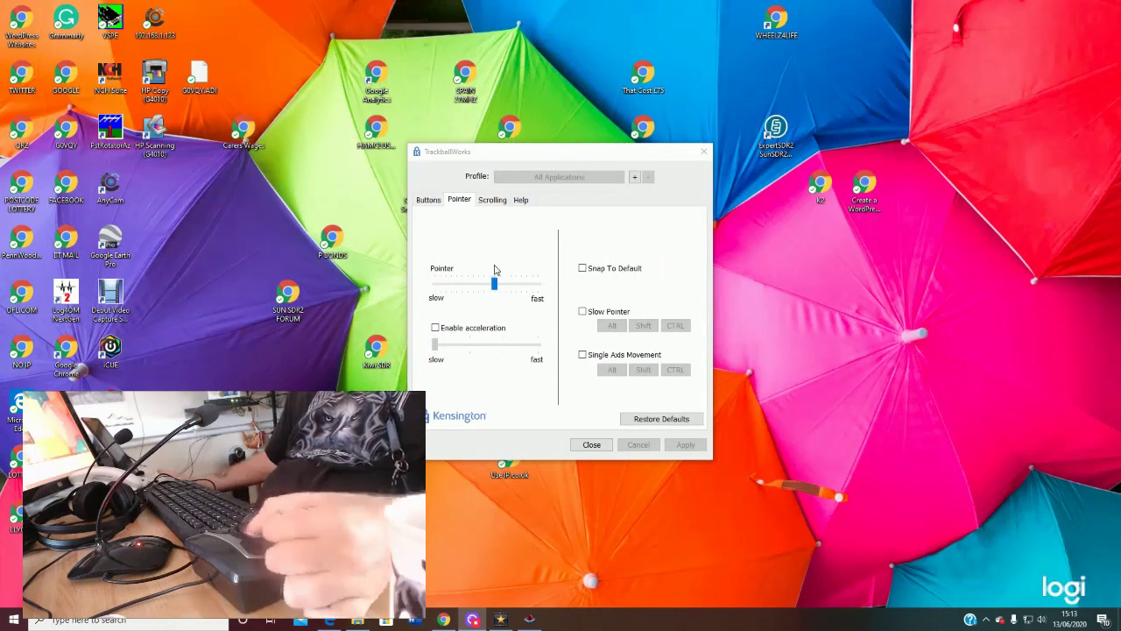
# - Review the trackball's button assignments in TrackballWorks and return to its pointer speed settings
pyautogui.click(429, 201)
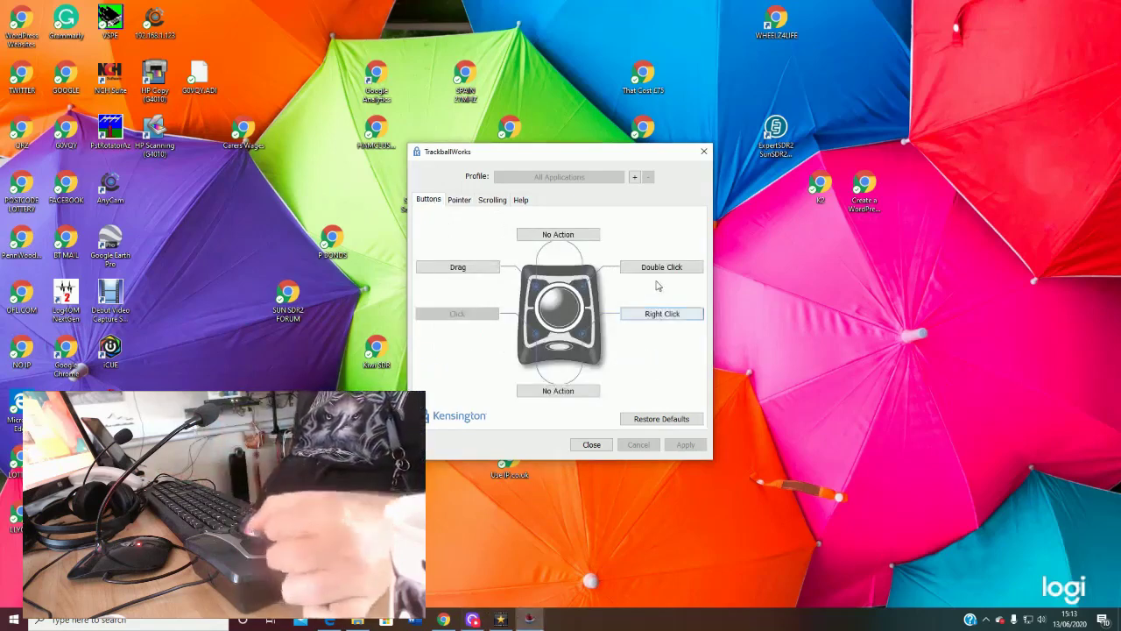
pyautogui.click(460, 204)
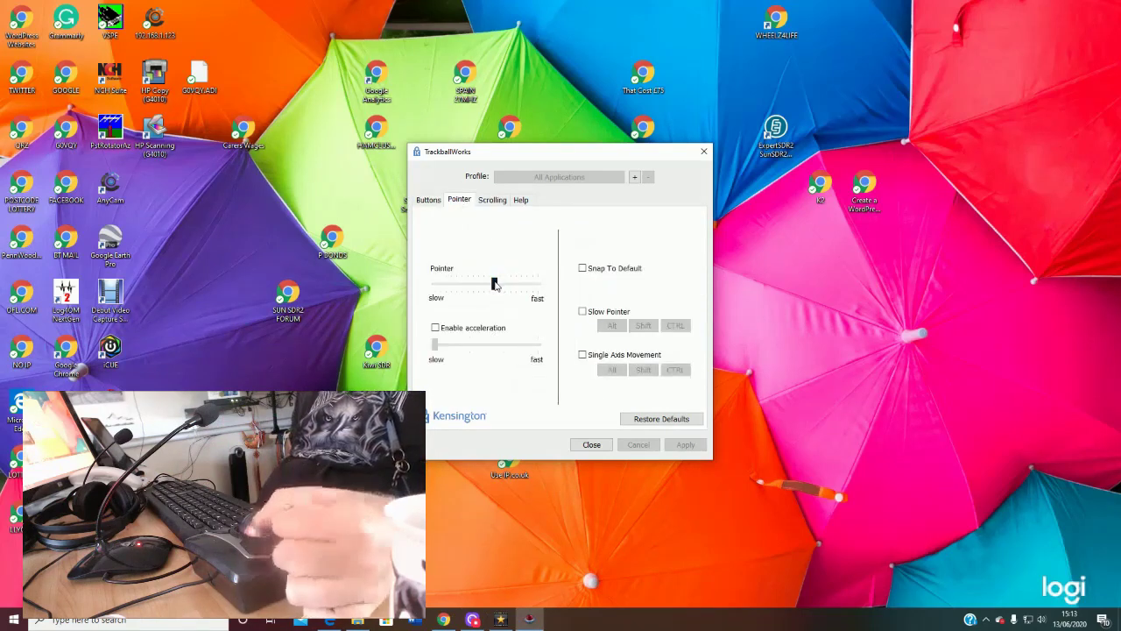
# - Raise the TrackballWorks pointer speed to the fastest setting and apply it
pyautogui.moveTo(494, 285)
pyautogui.mouseDown()
pyautogui.moveTo(506, 260)
pyautogui.moveTo(470, 283)
pyautogui.moveTo(500, 284)
pyautogui.mouseUp()
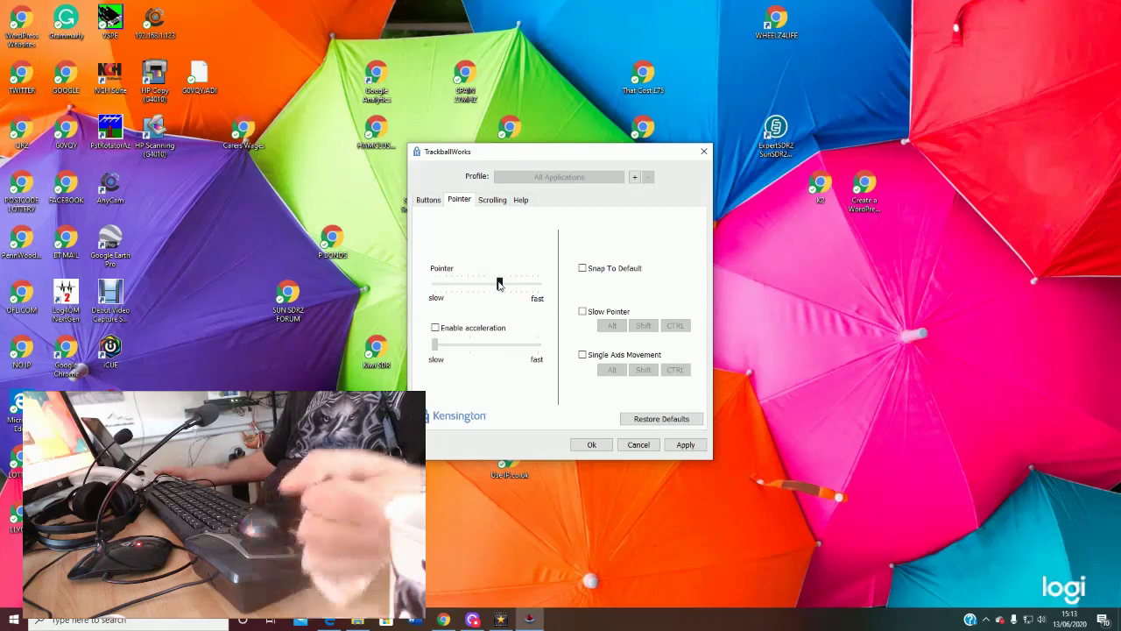
pyautogui.moveTo(499, 283); pyautogui.dragTo(581, 295)
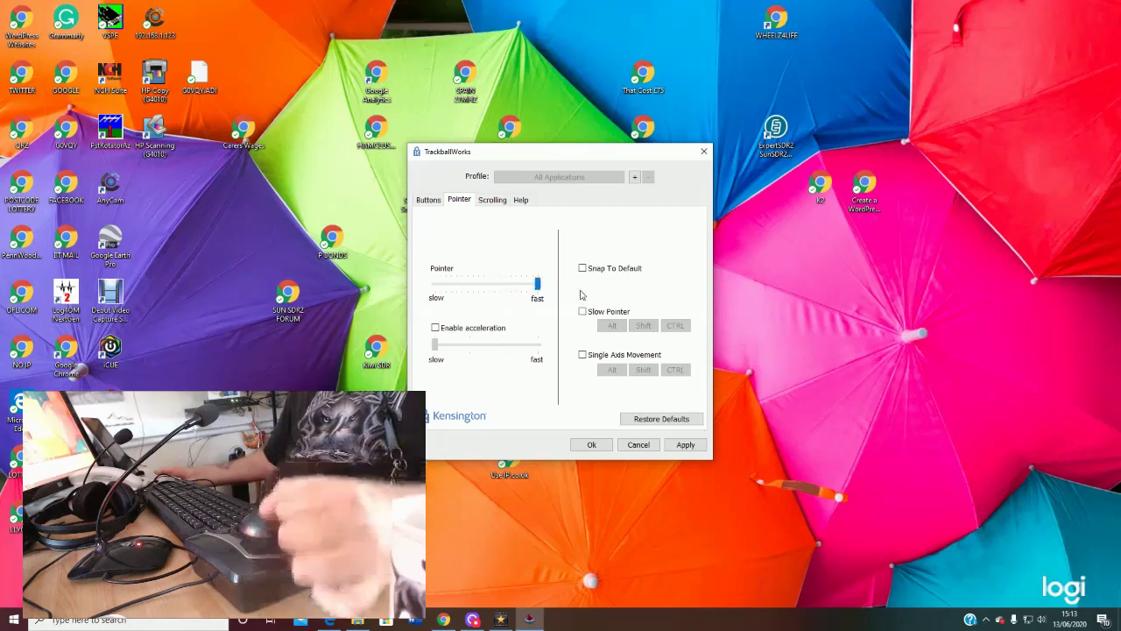
pyautogui.click(686, 445)
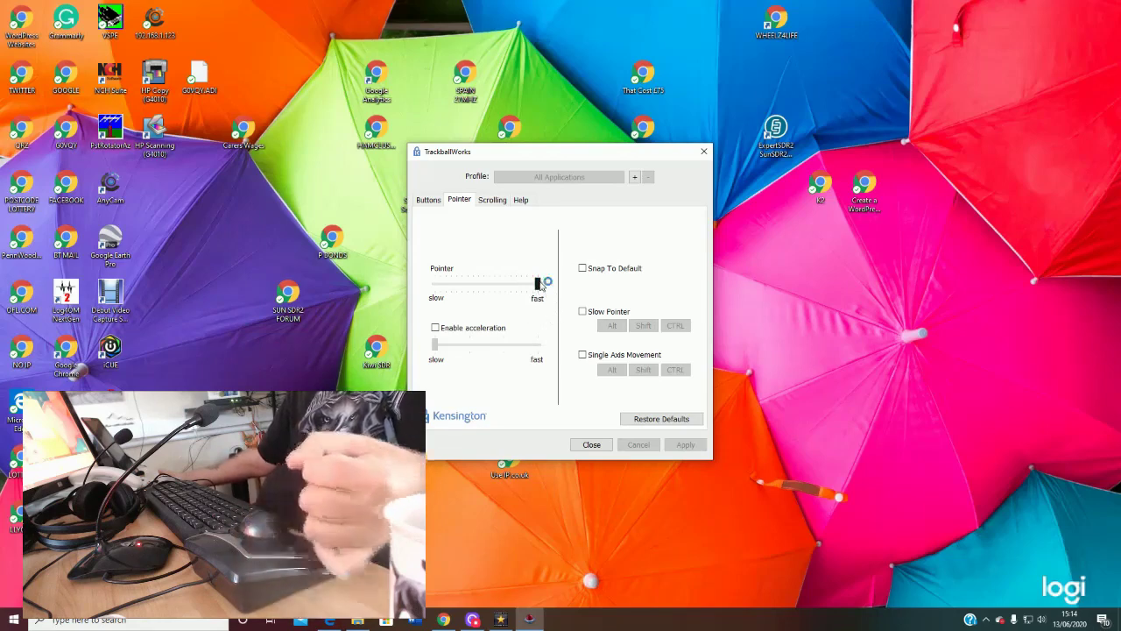
# - Set the pointer speed slightly above the midpoint, apply it, and open the scrolling settings
pyautogui.moveTo(540, 285); pyautogui.dragTo(540, 286)
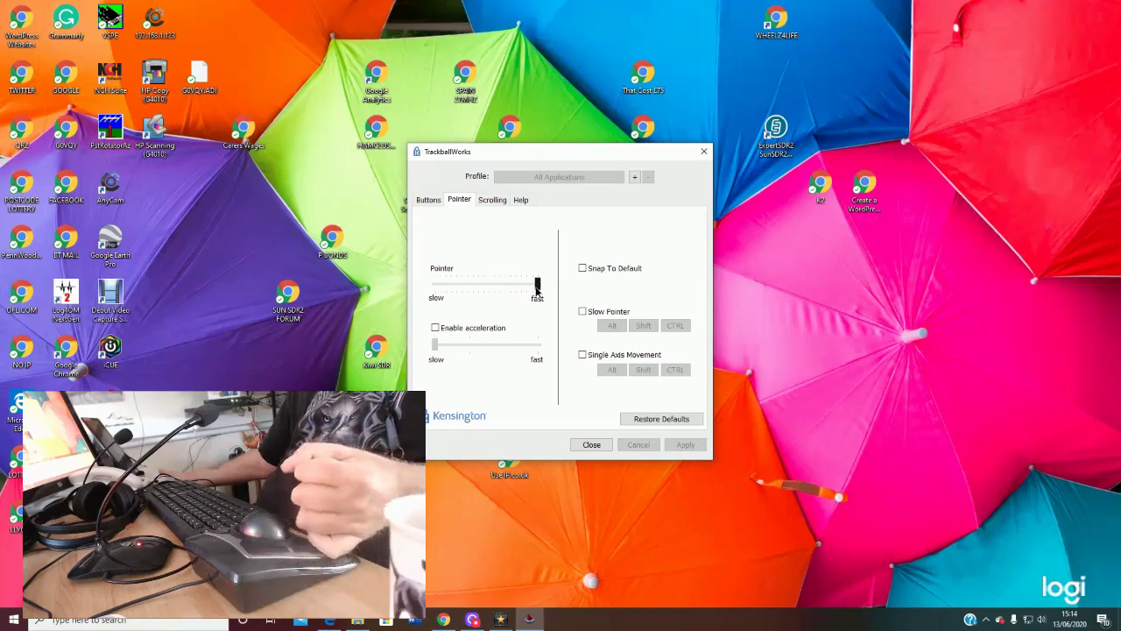
pyautogui.moveTo(536, 285); pyautogui.dragTo(500, 296)
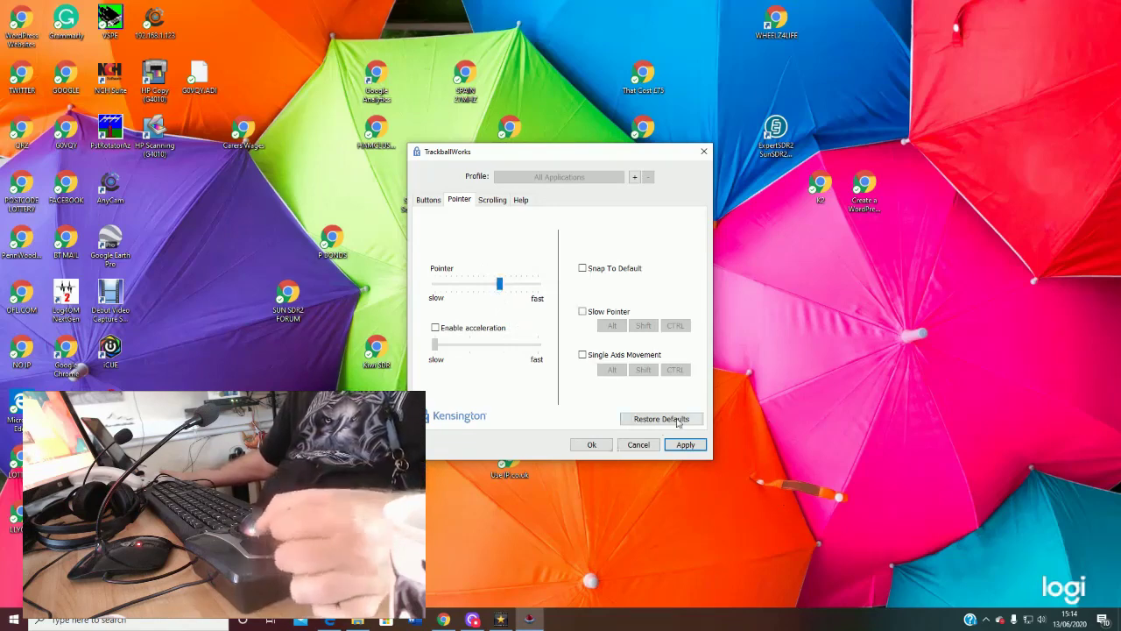
pyautogui.click(688, 446)
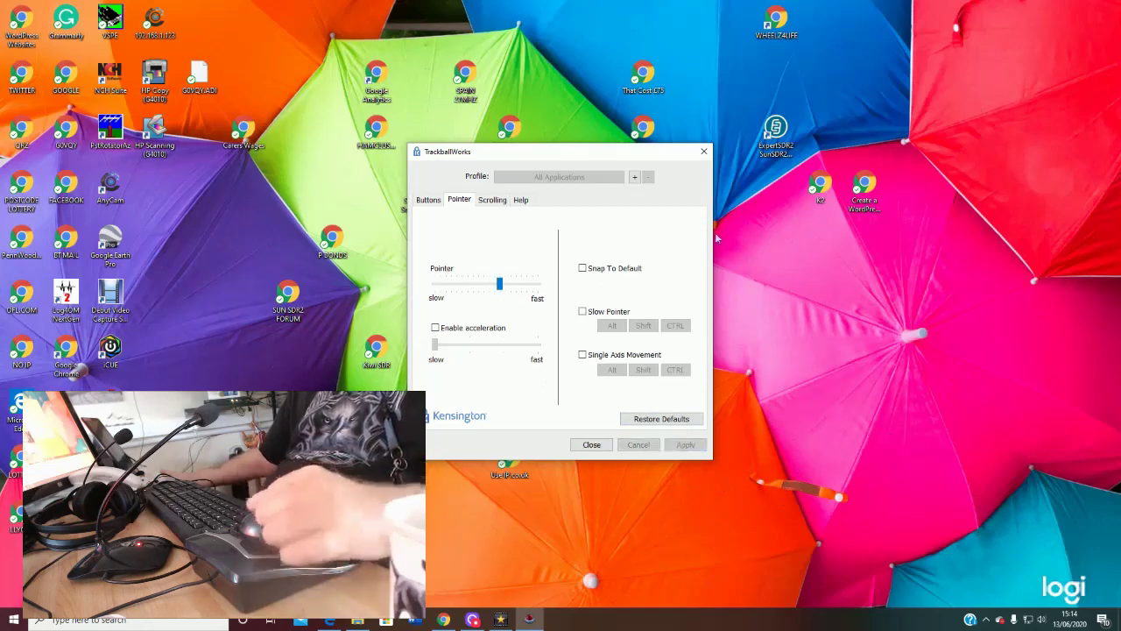
pyautogui.click(491, 201)
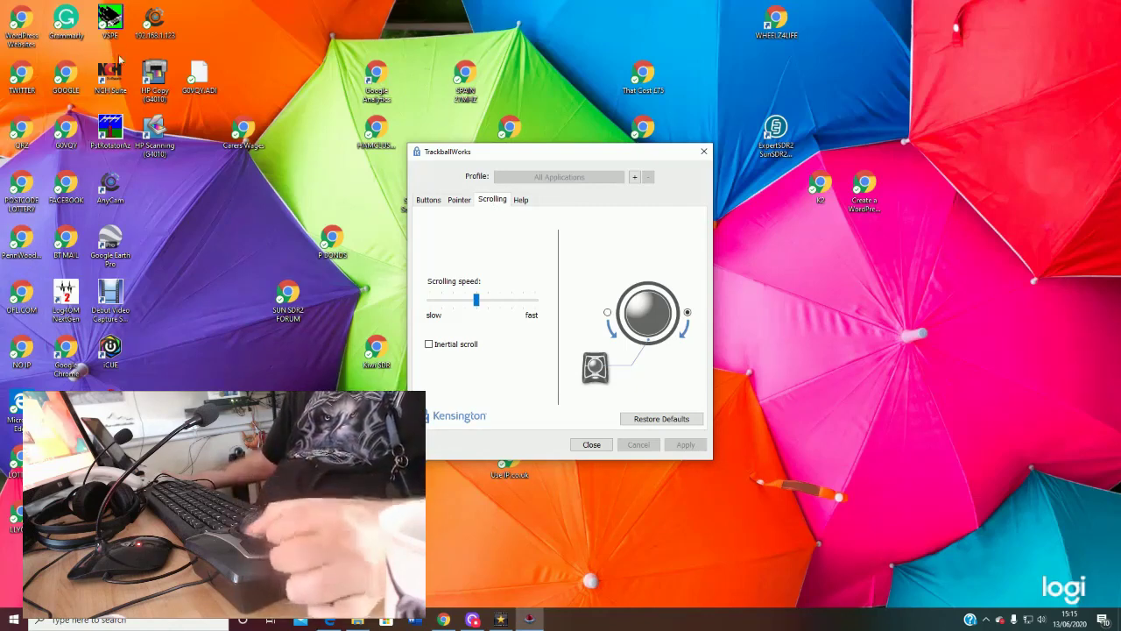
# - Open Google in Chrome from the desktop and search for CARP
pyautogui.doubleClick(63, 79)
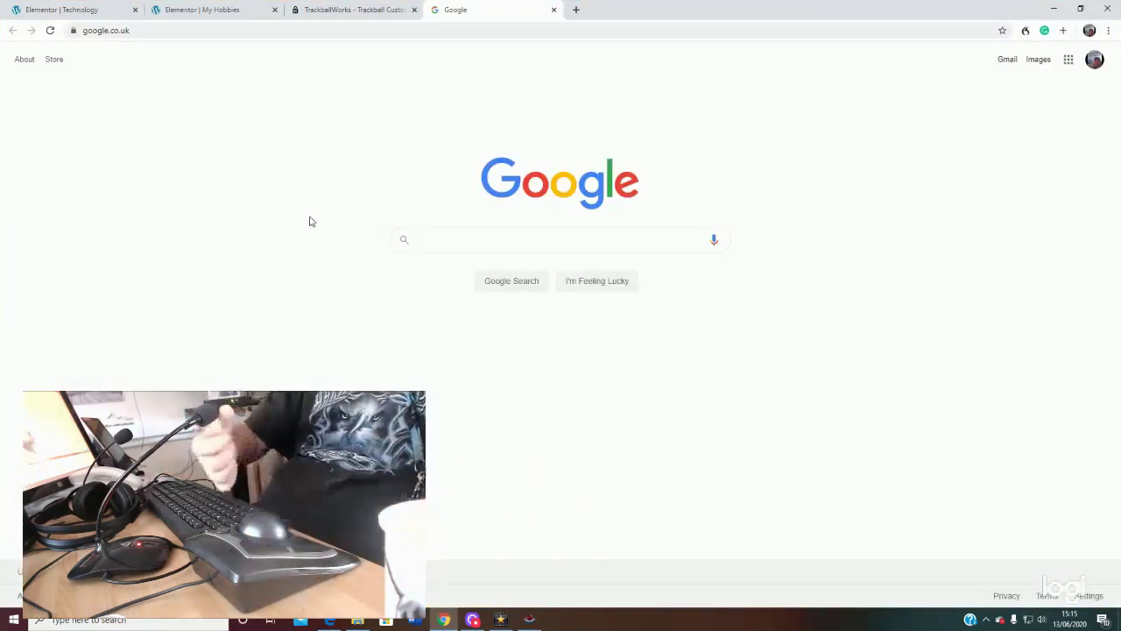
pyautogui.write('CA')
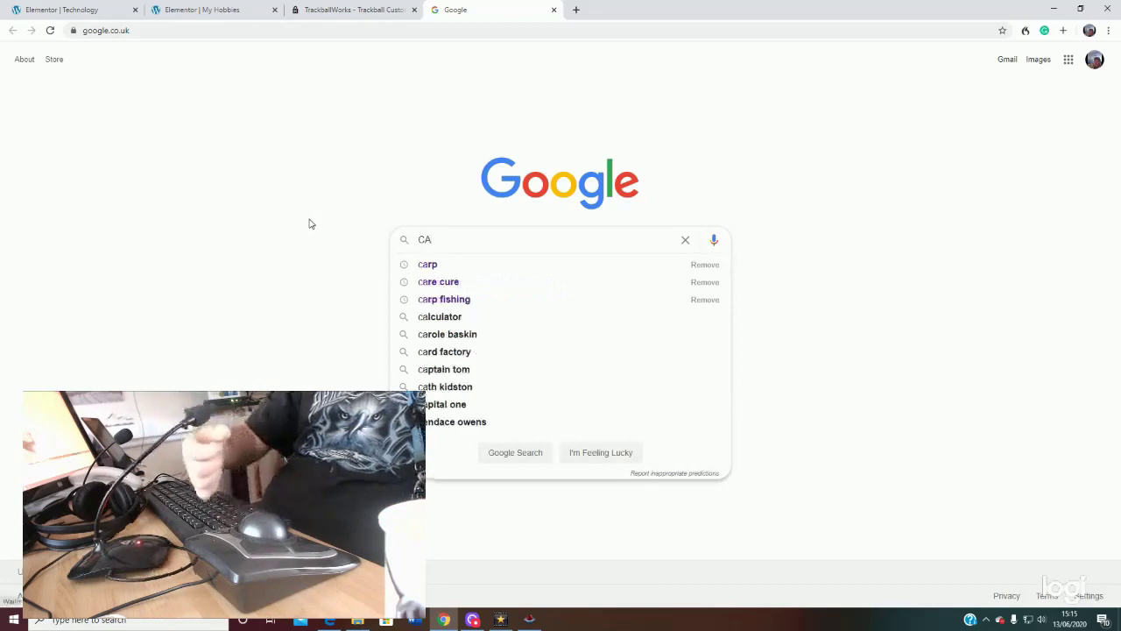
pyautogui.write('RP')
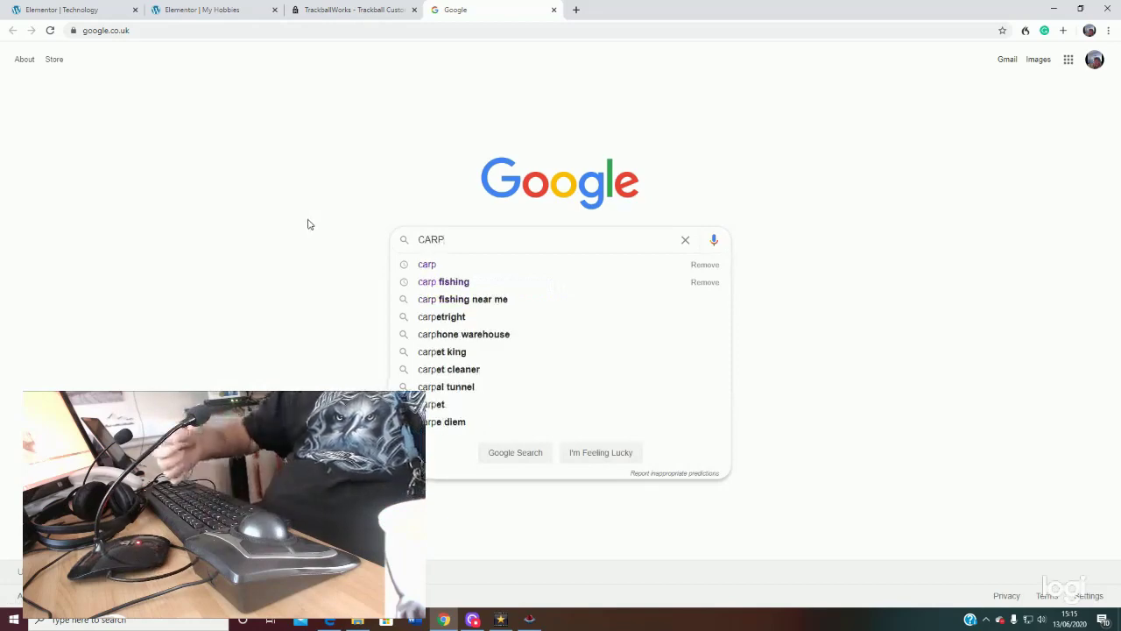
pyautogui.press('Return')
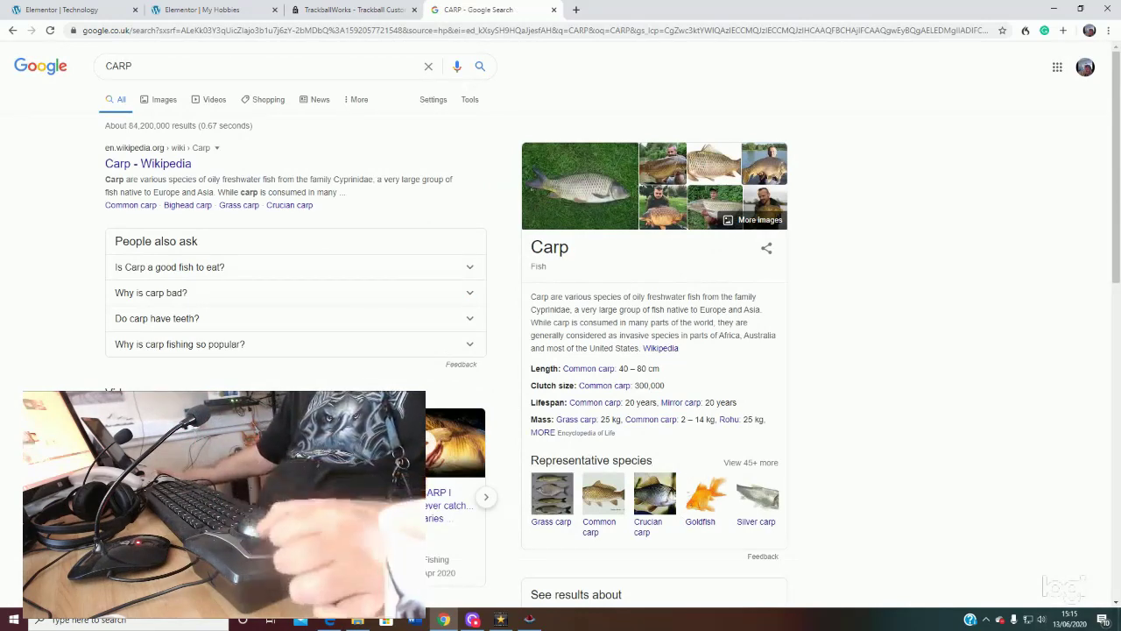
# - Jump to the end of the CARP results page and back to its start with the page's scrollbar
pyautogui.click(1119, 506)
pyautogui.click(1119, 506)
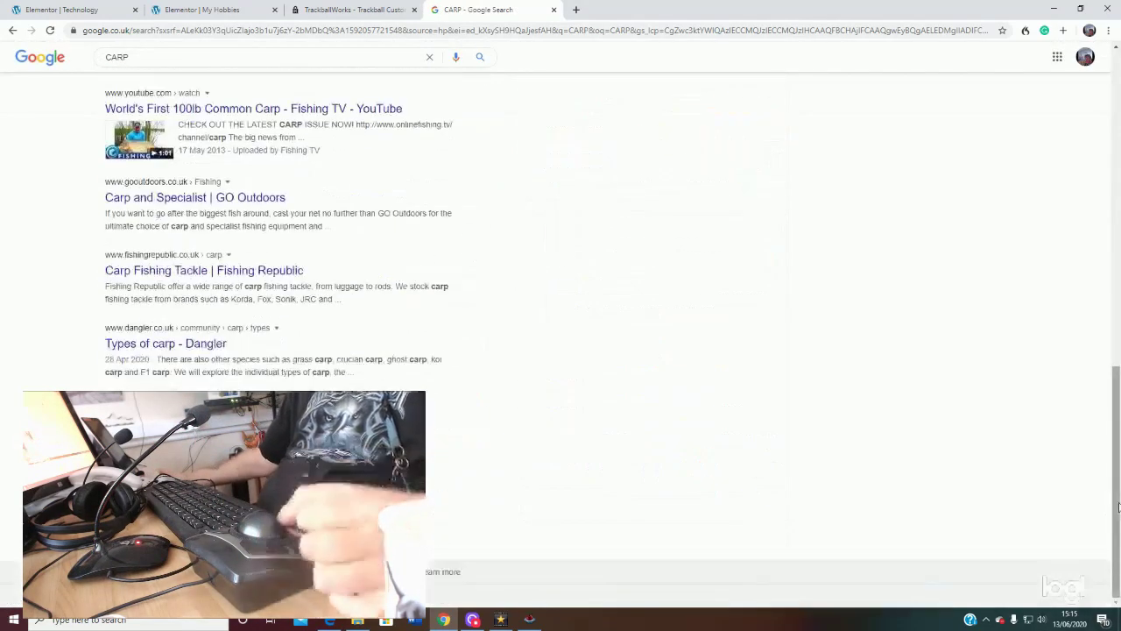
pyautogui.click(1114, 107)
pyautogui.click(1115, 108)
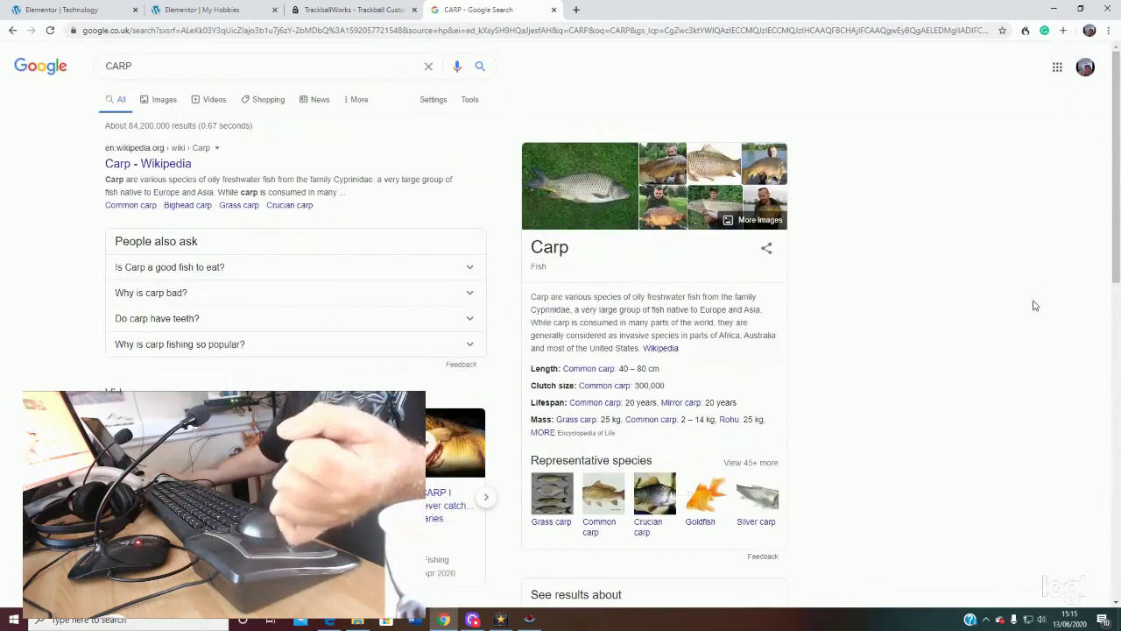
# - Test the trackball's existing scrolling speed by scrolling repeatedly down and up the CARP results
pyautogui.scroll(-1, 1035, 304)
pyautogui.scroll(1, 1036, 304)
pyautogui.scroll(-4, 1035, 305)
pyautogui.scroll(-4, 1035, 305)
pyautogui.scroll(6, 1035, 305)
pyautogui.scroll(-7, 1035, 305)
pyautogui.scroll(4, 1035, 305)
pyautogui.scroll(-5, 1035, 306)
pyautogui.scroll(5, 1035, 306)
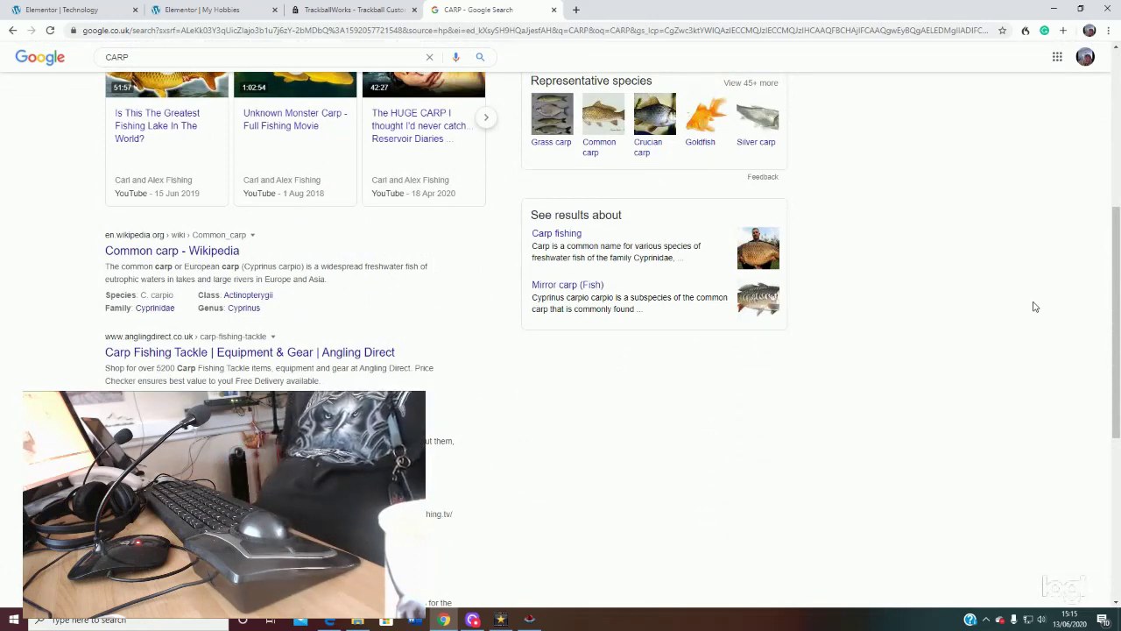
pyautogui.scroll(4, 1036, 307)
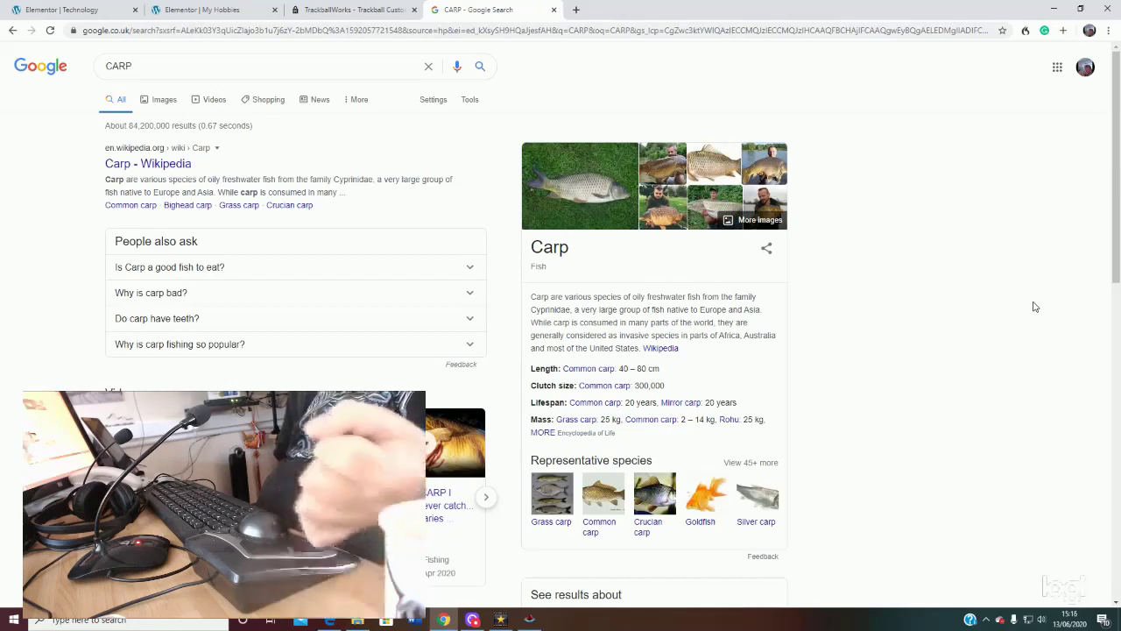
pyautogui.scroll(-2, 1033, 307)
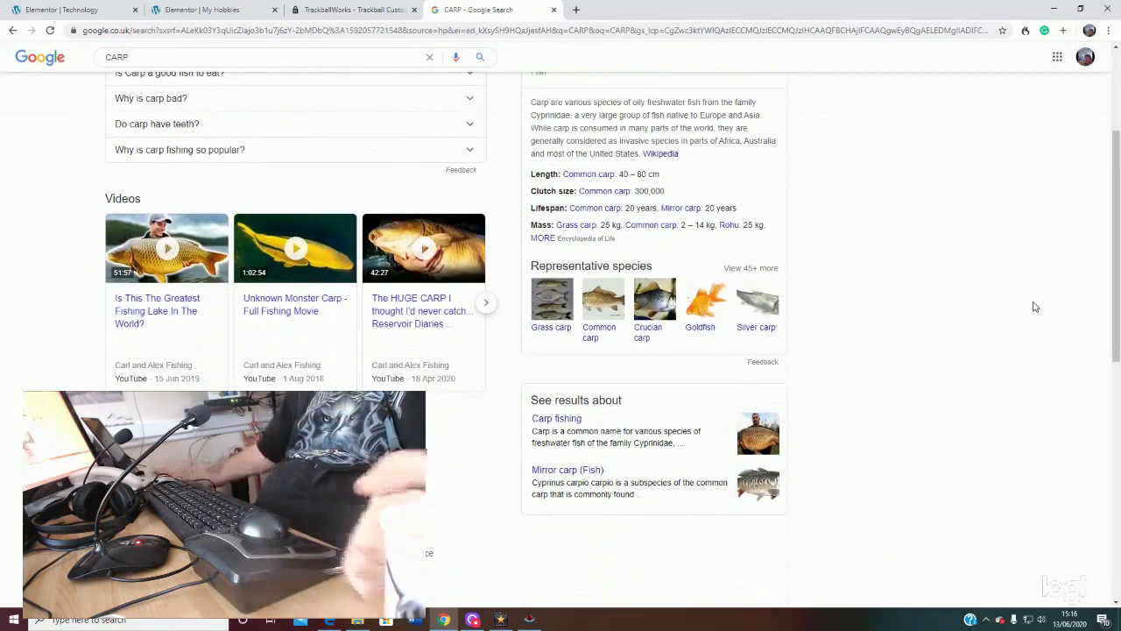
pyautogui.scroll(-4, 1034, 306)
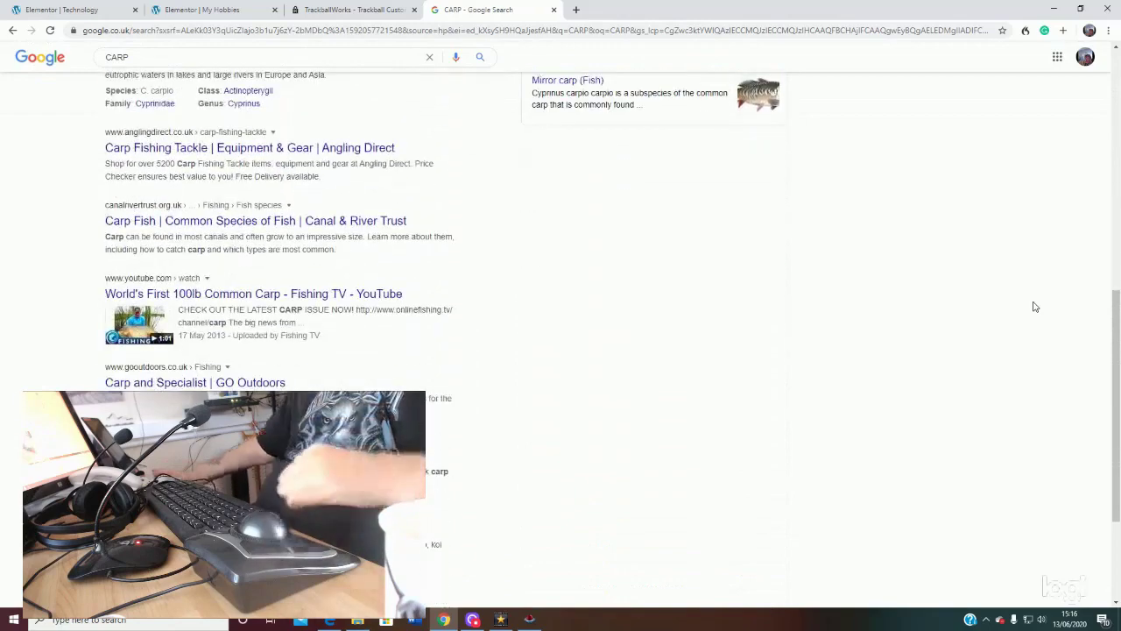
pyautogui.scroll(4, 1033, 306)
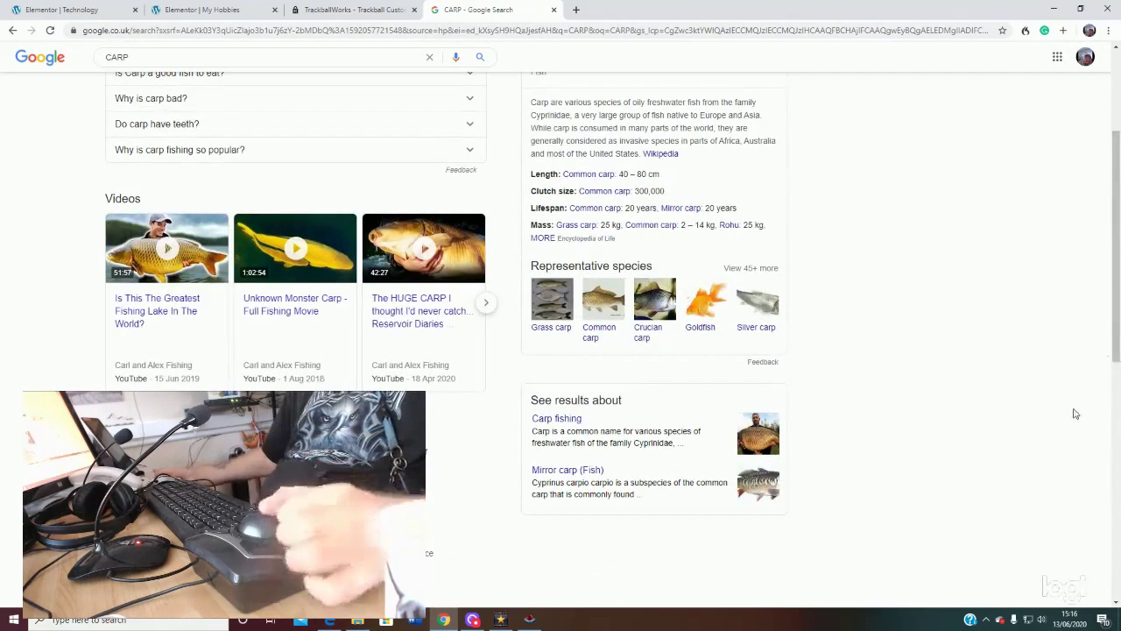
pyautogui.click(1114, 462)
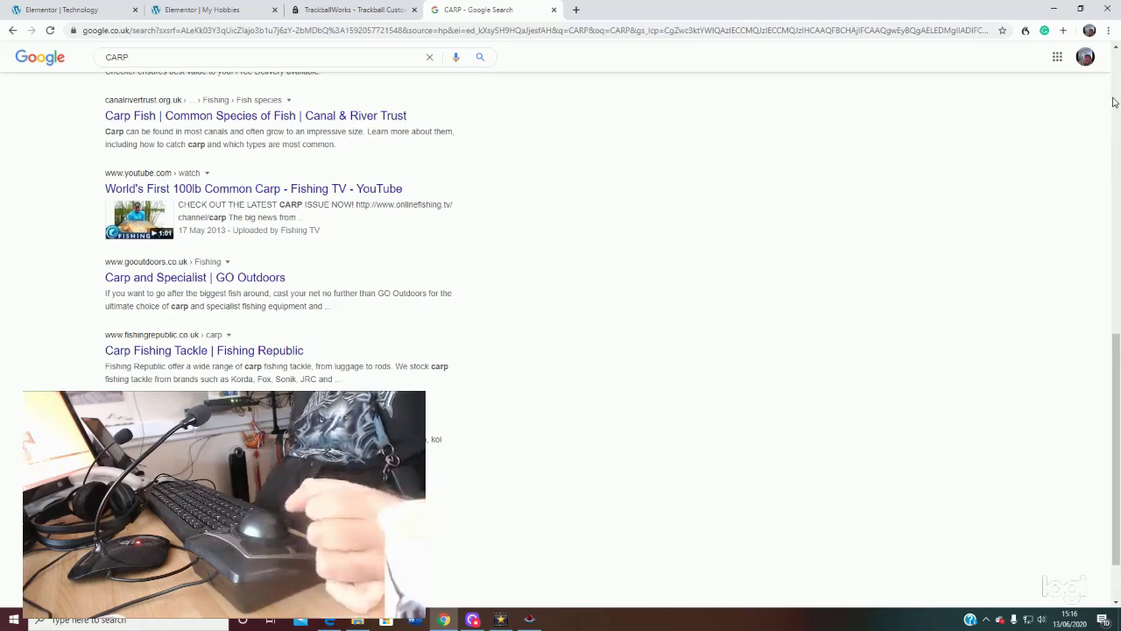
pyautogui.scroll(5, 1113, 102)
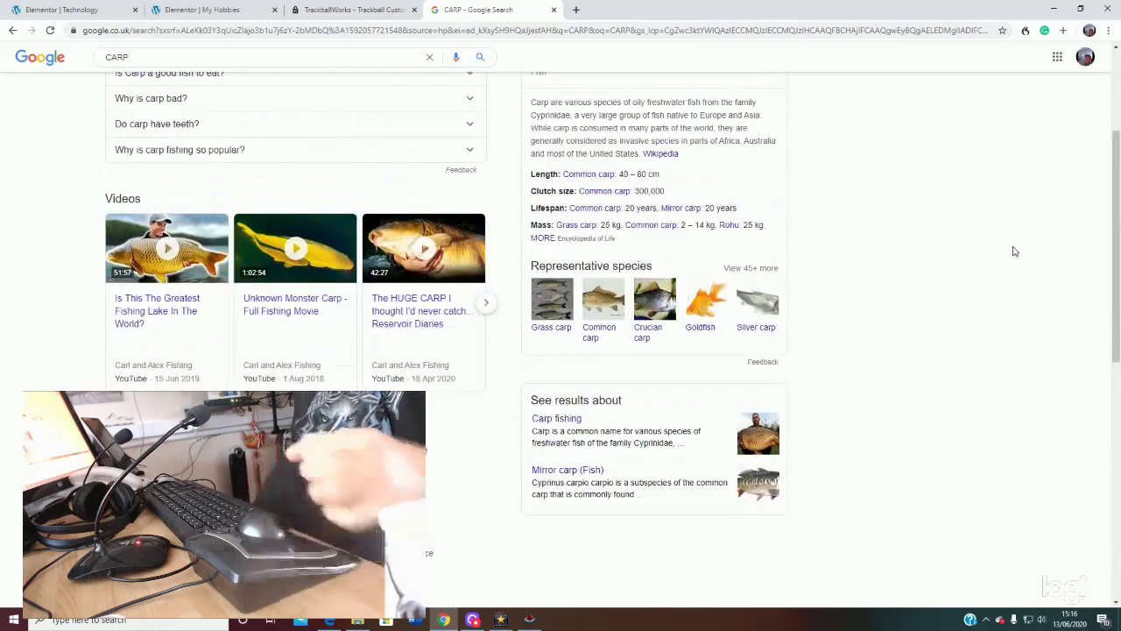
pyautogui.scroll(1, 1013, 251)
pyautogui.scroll(-5, 1013, 251)
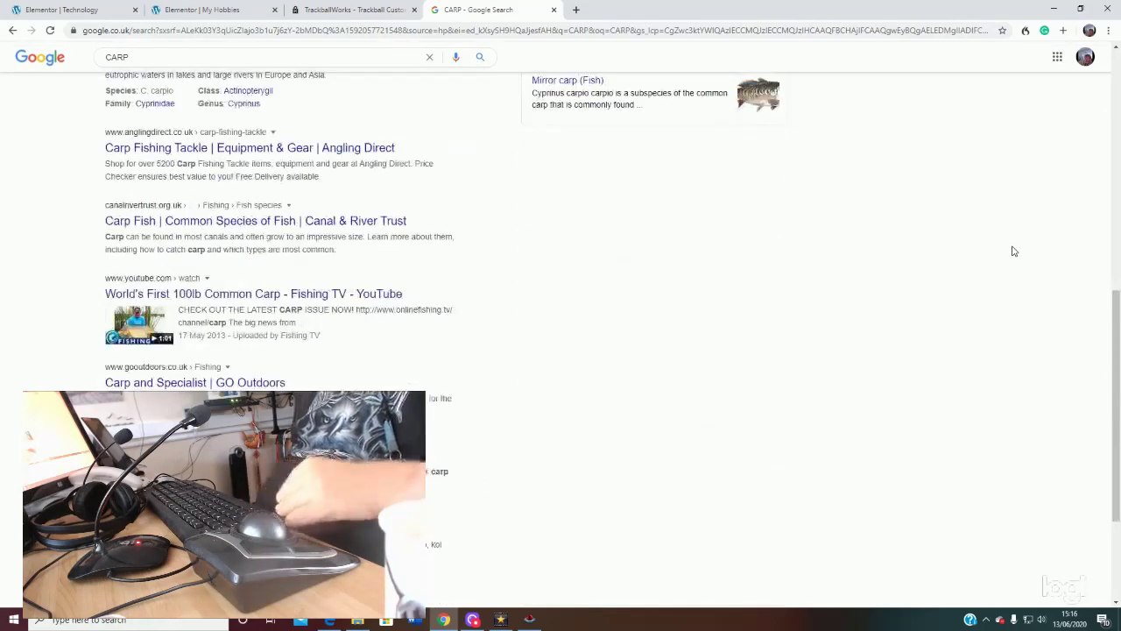
pyautogui.scroll(7, 1014, 252)
pyautogui.scroll(-3, 1014, 251)
pyautogui.scroll(2, 1013, 252)
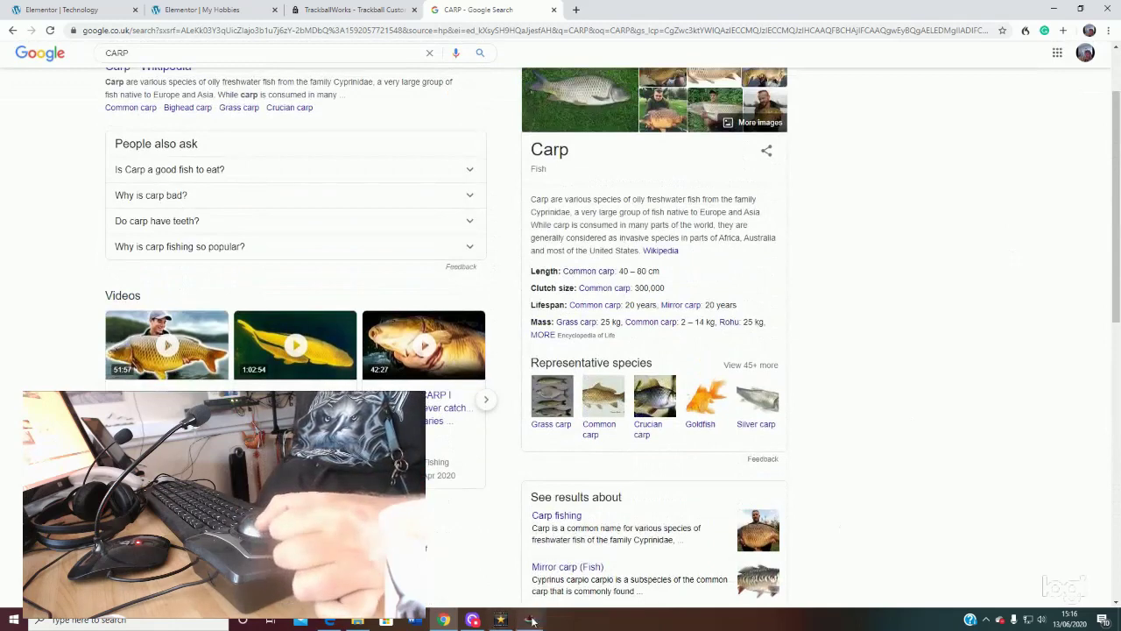
# - Switch to TrackballWorks, set the scrolling speed to about three quarters of the way towards fast, and apply it
pyautogui.moveTo(501, 620)
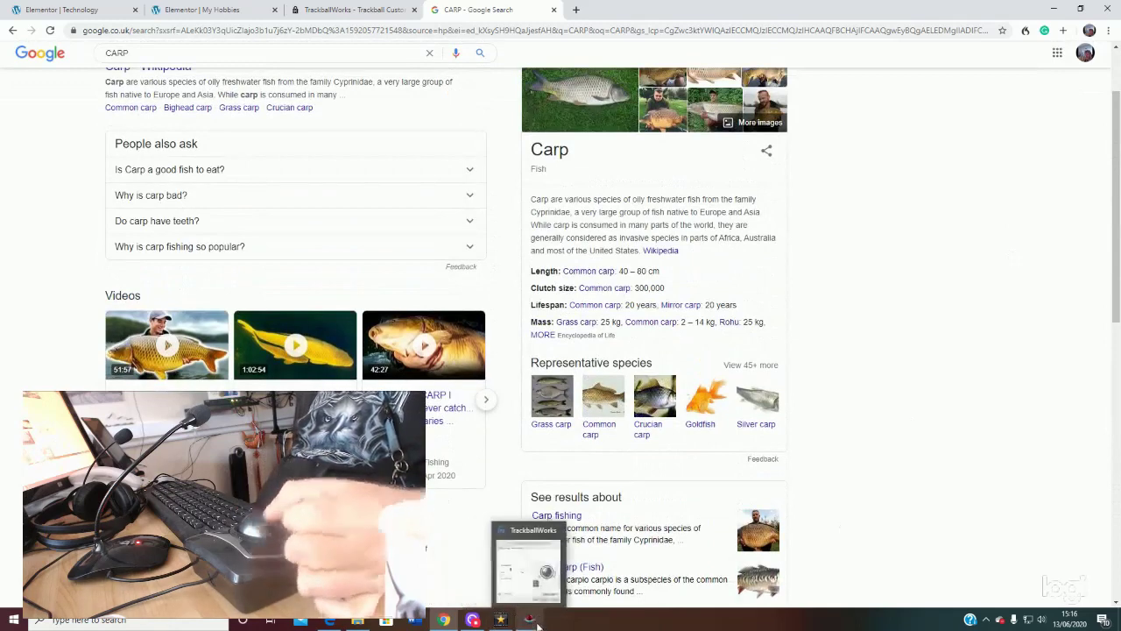
pyautogui.click(527, 560)
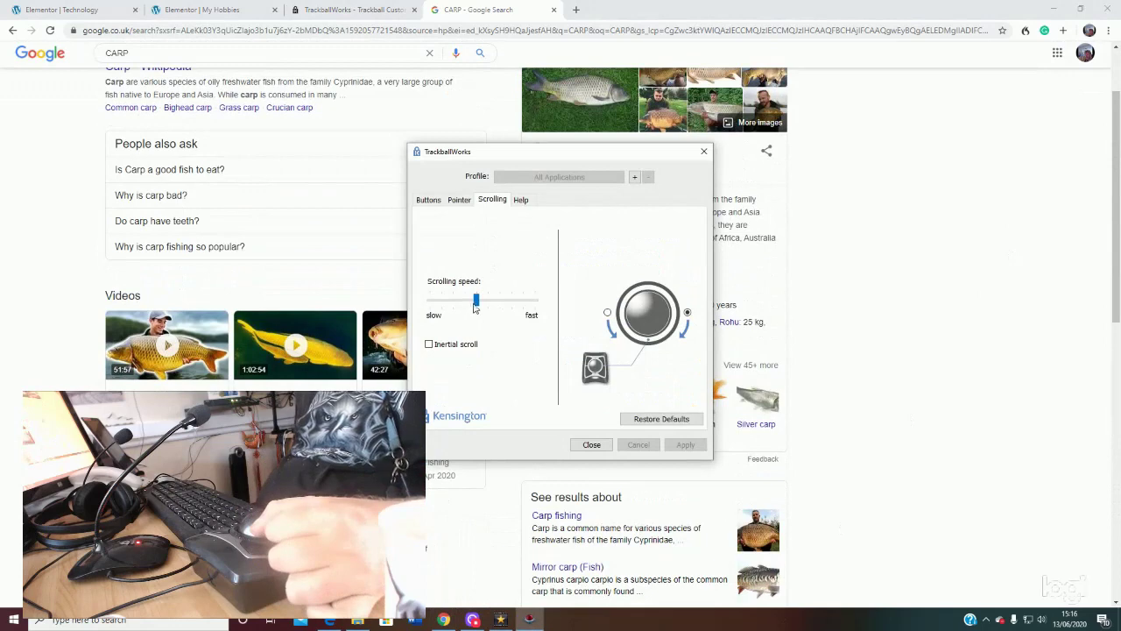
pyautogui.moveTo(474, 304); pyautogui.dragTo(508, 303)
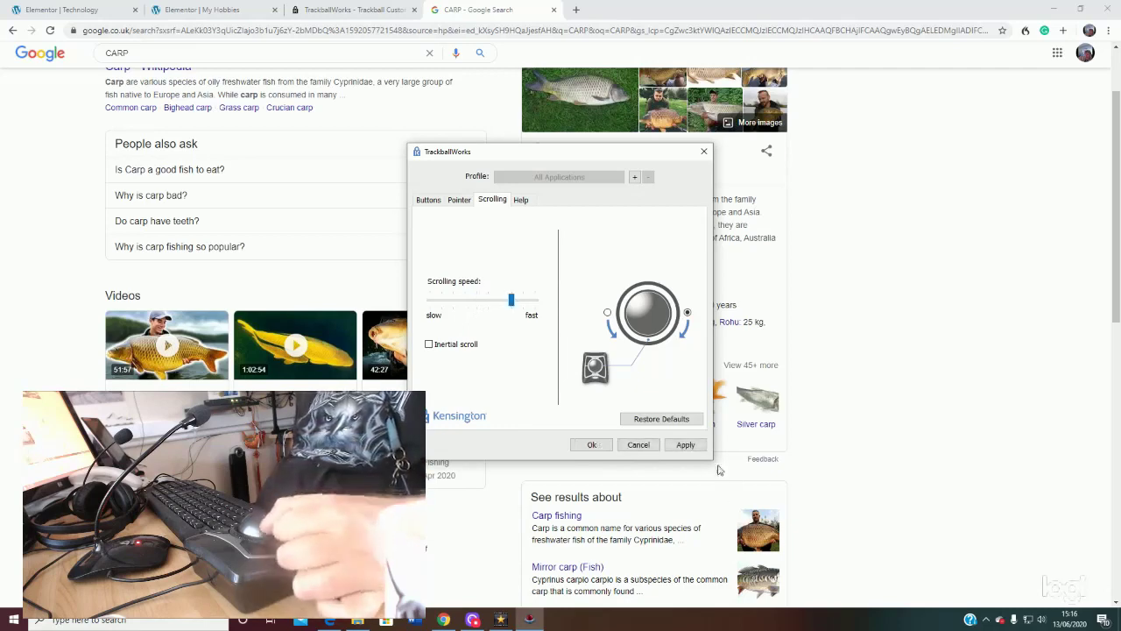
pyautogui.click(686, 445)
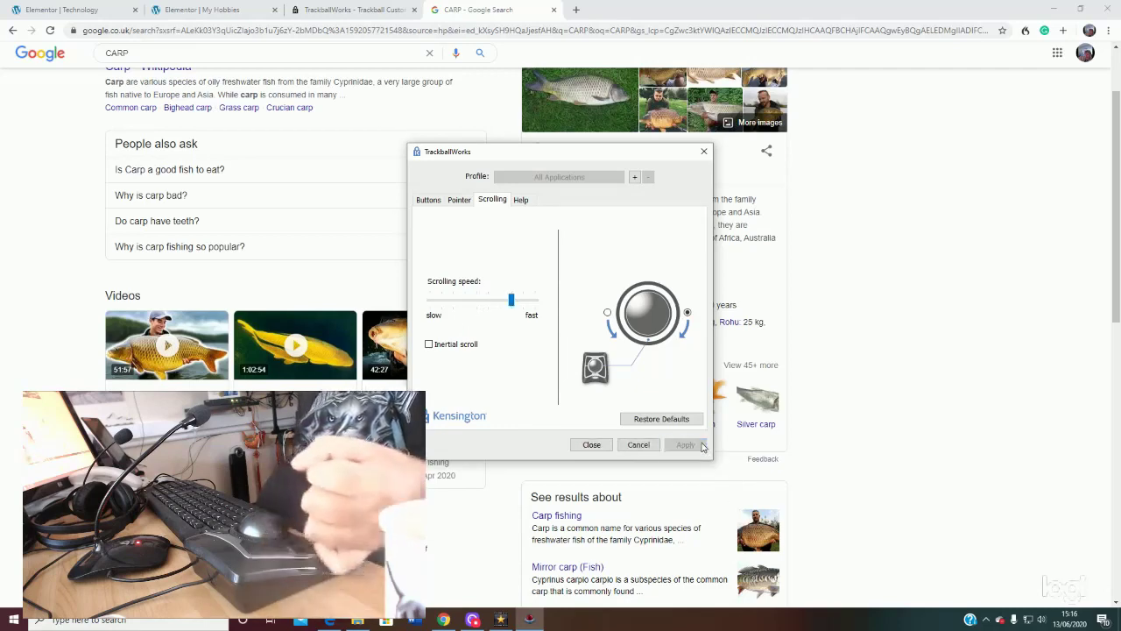
# - Test the faster scrolling speed by scrolling the CARP results behind the TrackballWorks window down and up
pyautogui.scroll(2, 671, 530)
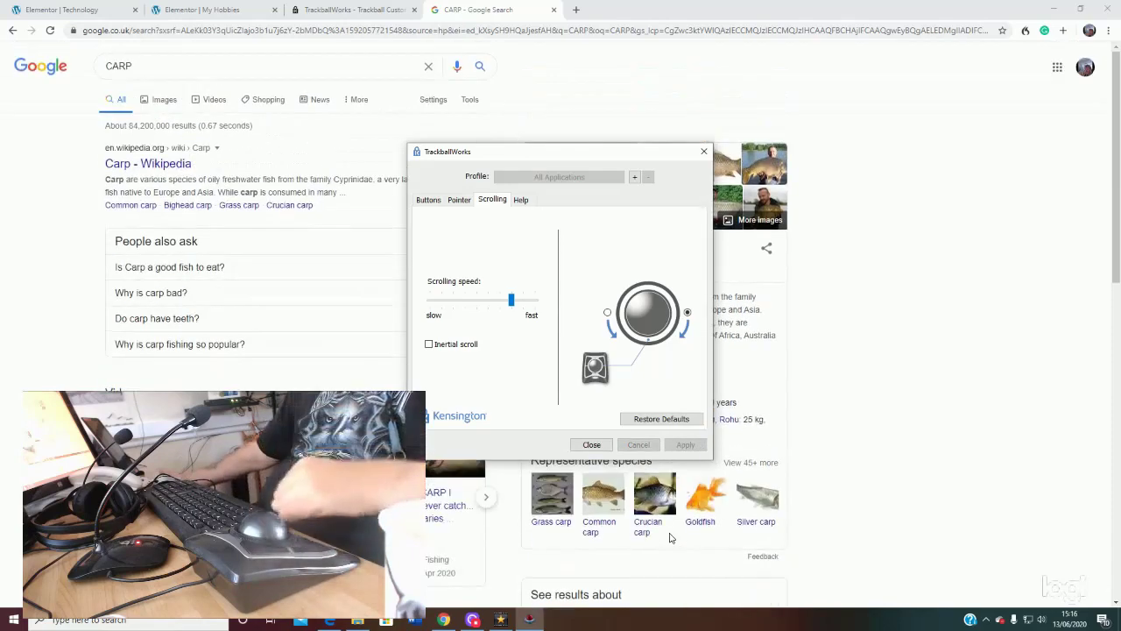
pyautogui.scroll(-8, 671, 537)
pyautogui.scroll(6, 671, 537)
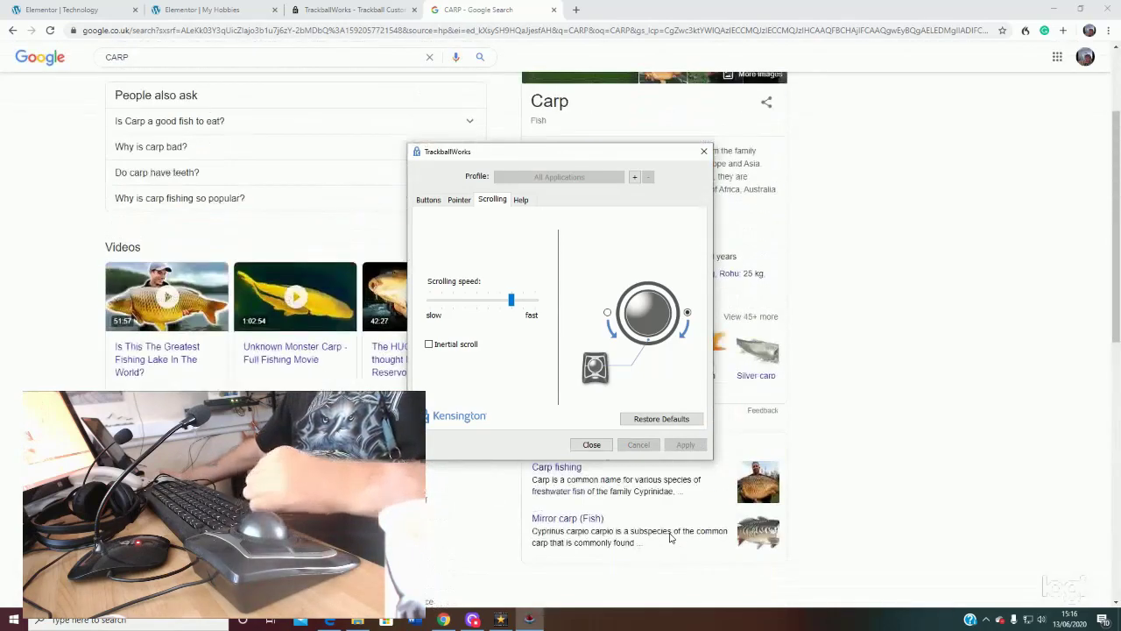
pyautogui.scroll(2, 671, 538)
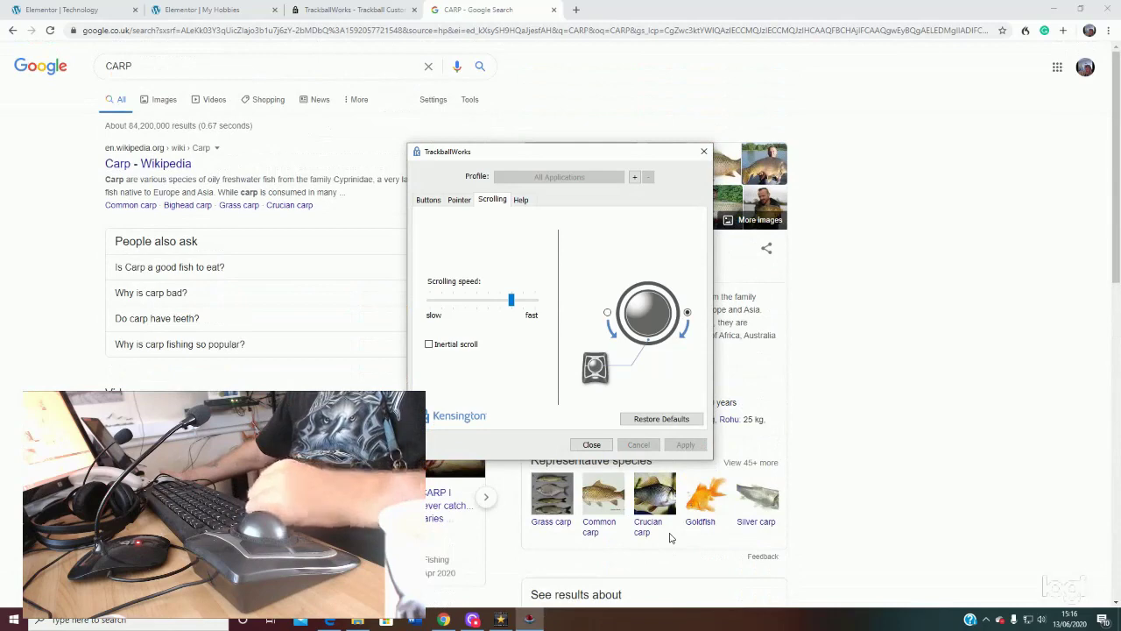
pyautogui.scroll(-2, 671, 538)
pyautogui.scroll(2, 671, 538)
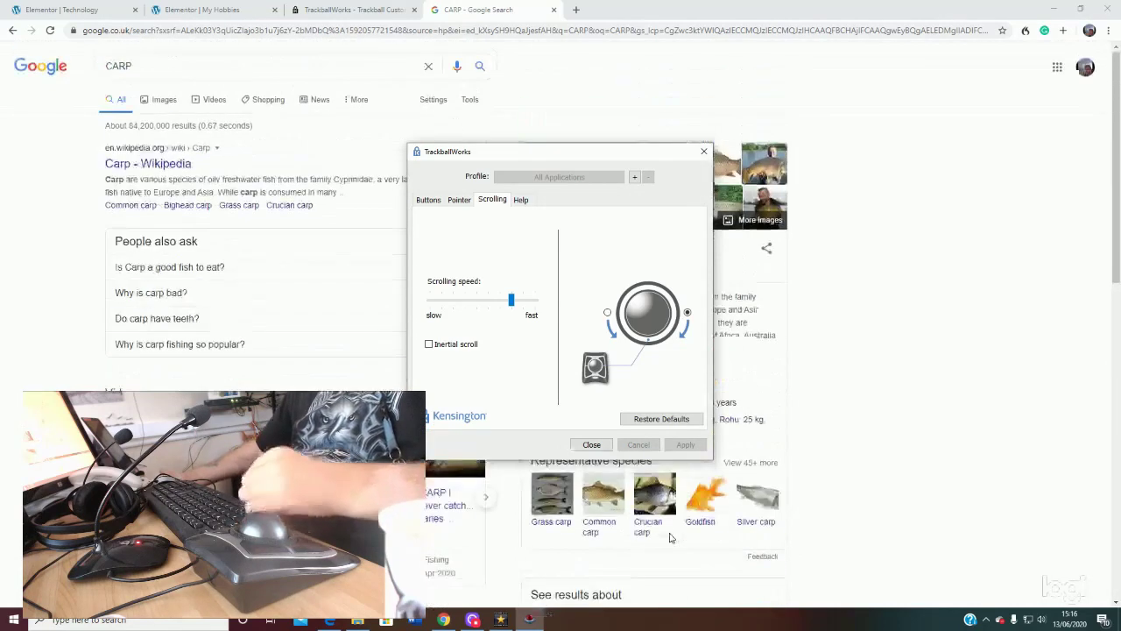